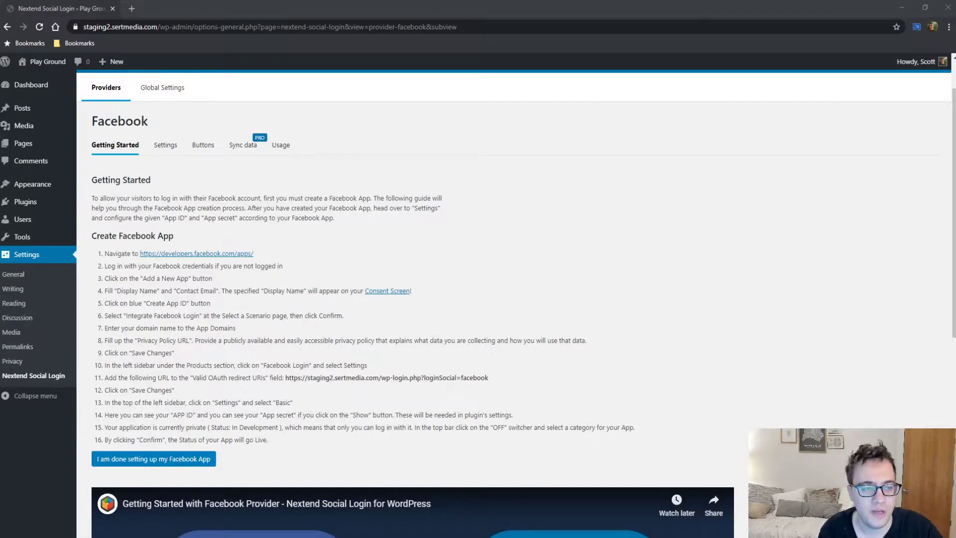
Open the developers.facebook.com/apps link from the Nextend Facebook setup guide in a new tab
scroll(515, 303, "up", 1)
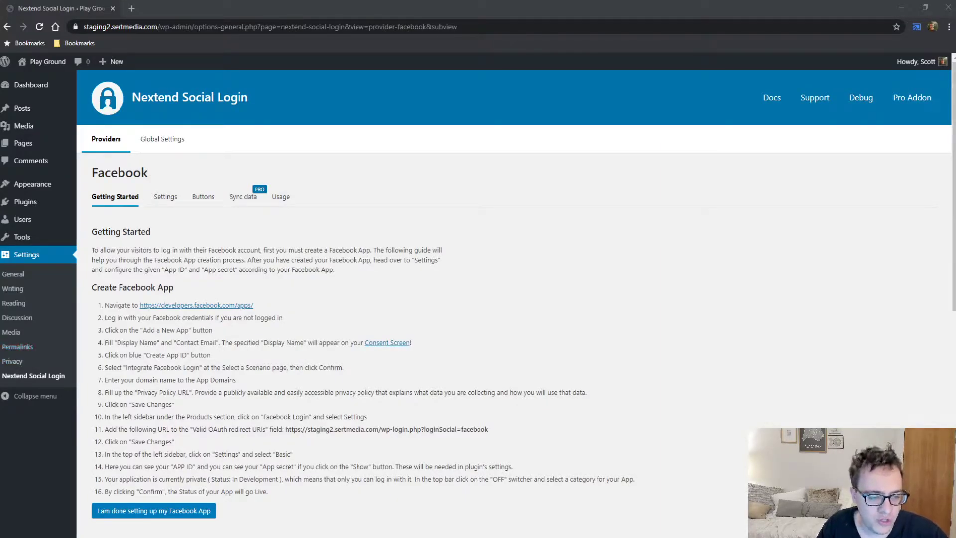
middle_click(33, 376)
left_click(164, 5)
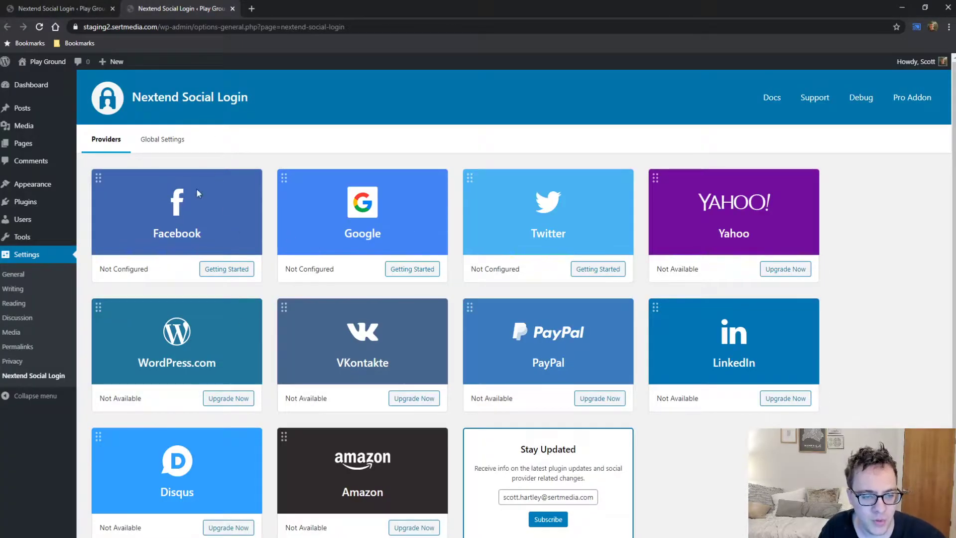
left_click(232, 10)
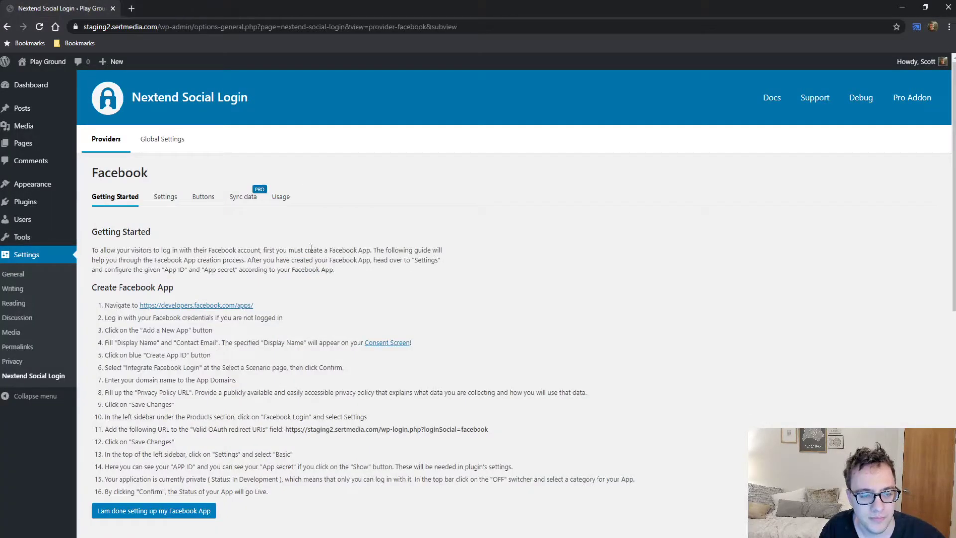
middle_click(205, 308)
Start a new app named Sert Media Staging and fill in the contact e-mail
left_click(164, 5)
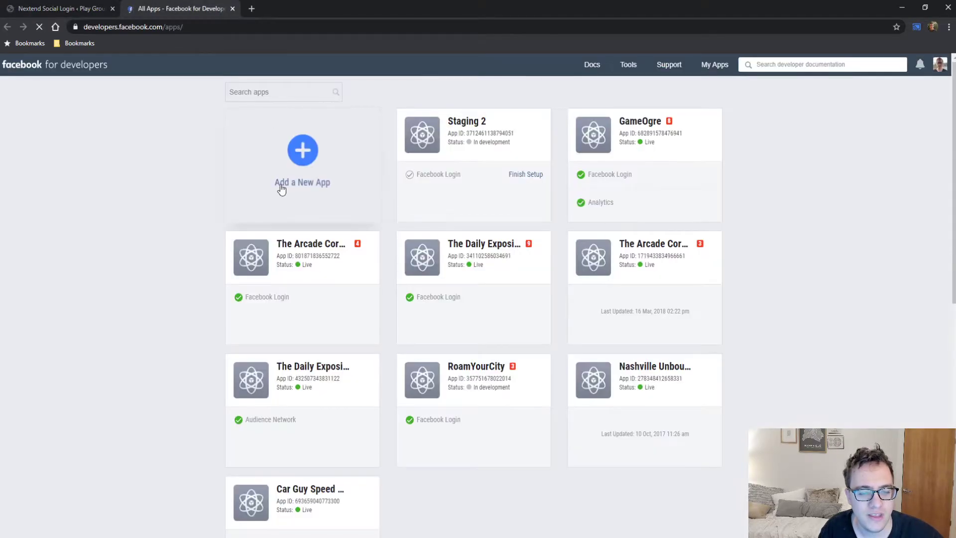
left_click(284, 156)
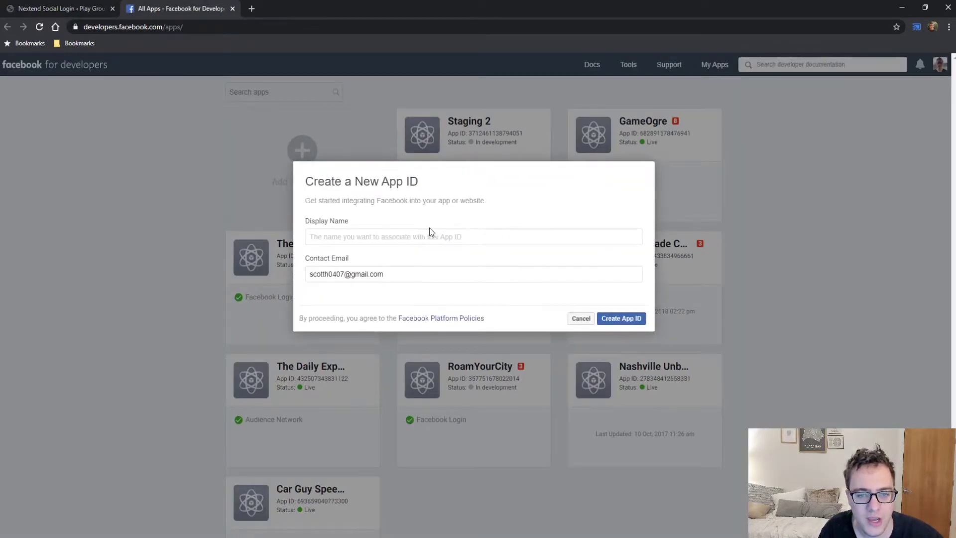
type("S")
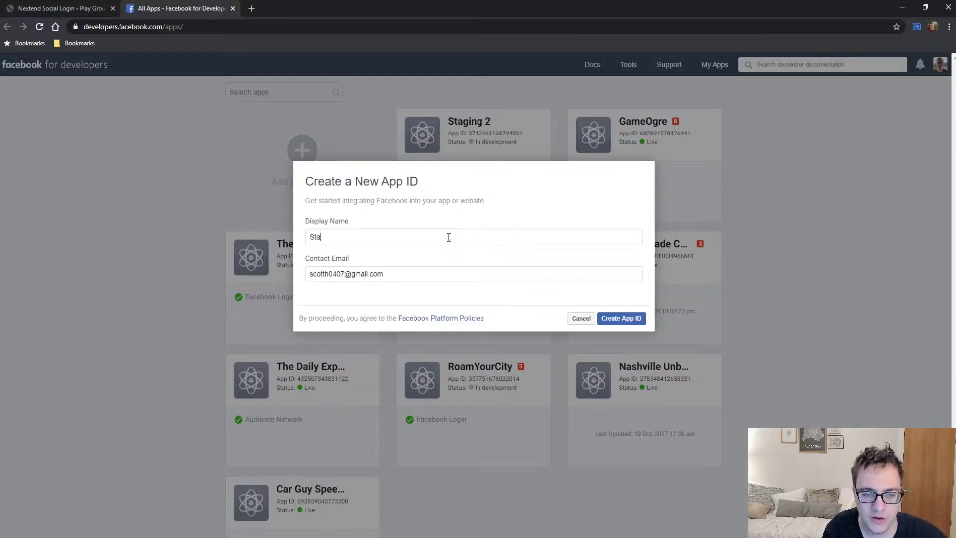
key("BackSpace")
type("Sert Media")
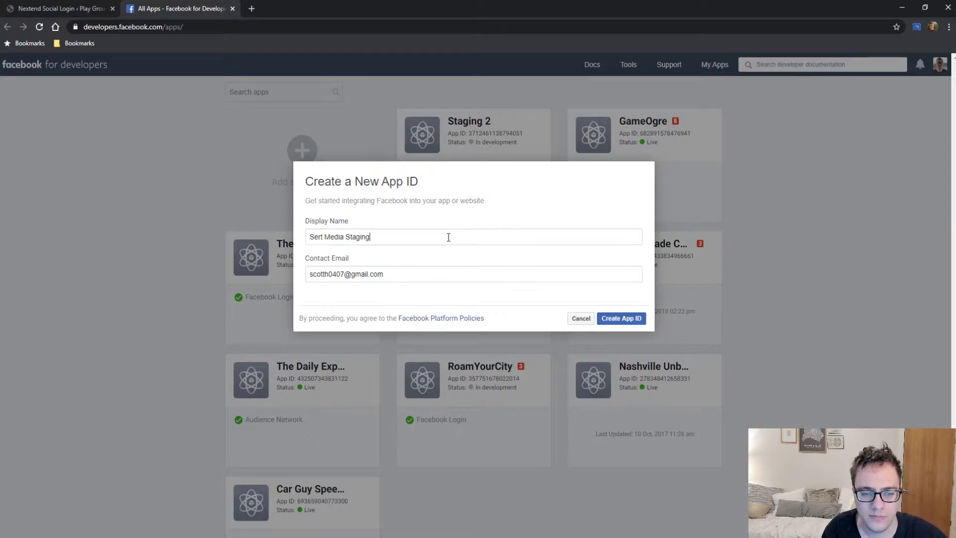
key("Tab")
type("conta")
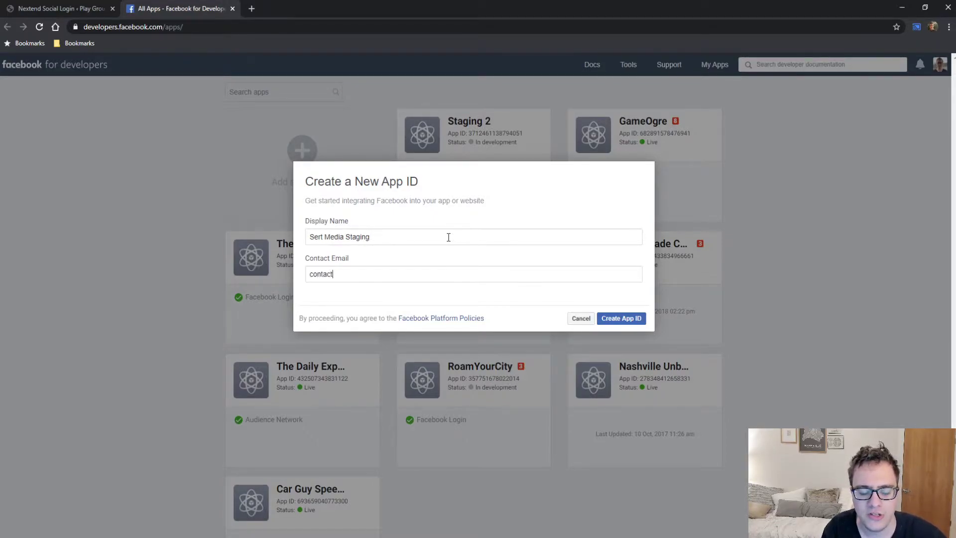
type("ct")
key("Down")
key("Return")
key("Tab")
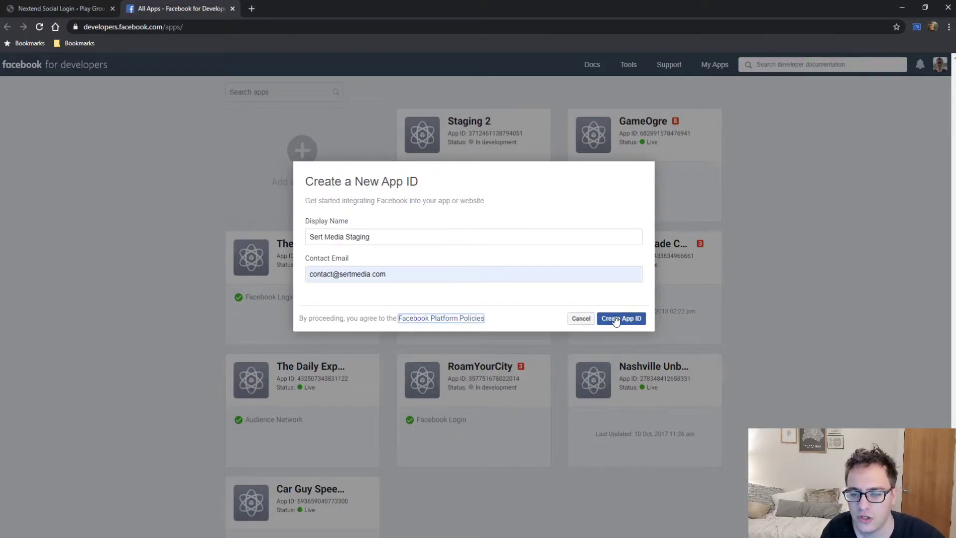
left_click(473, 274)
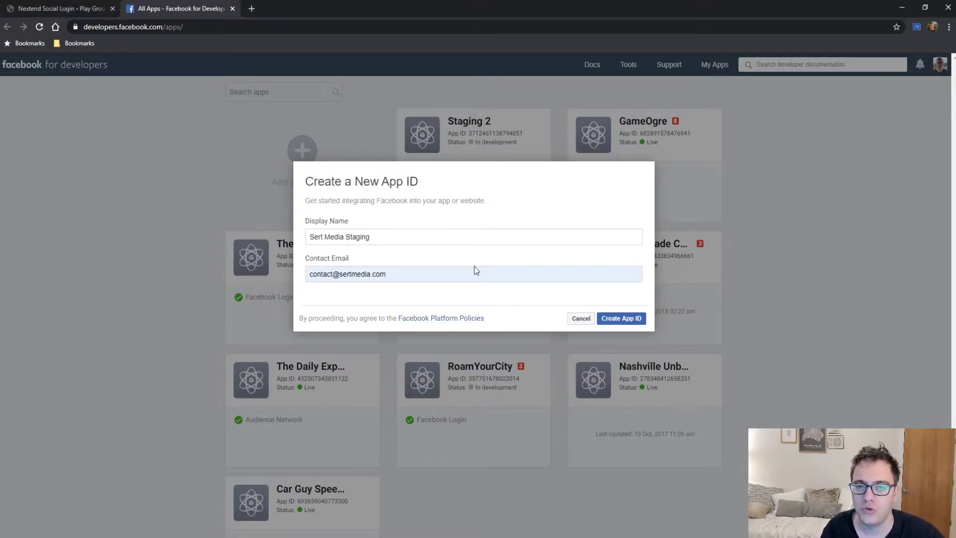
Create the app ID, pass the reCAPTCHA check, and set up Facebook Login
left_click(633, 324)
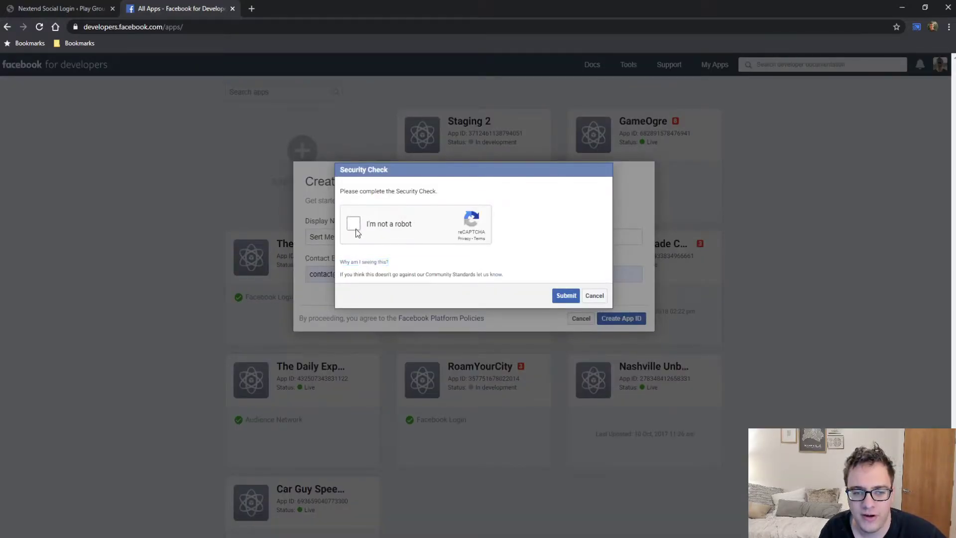
left_click(354, 226)
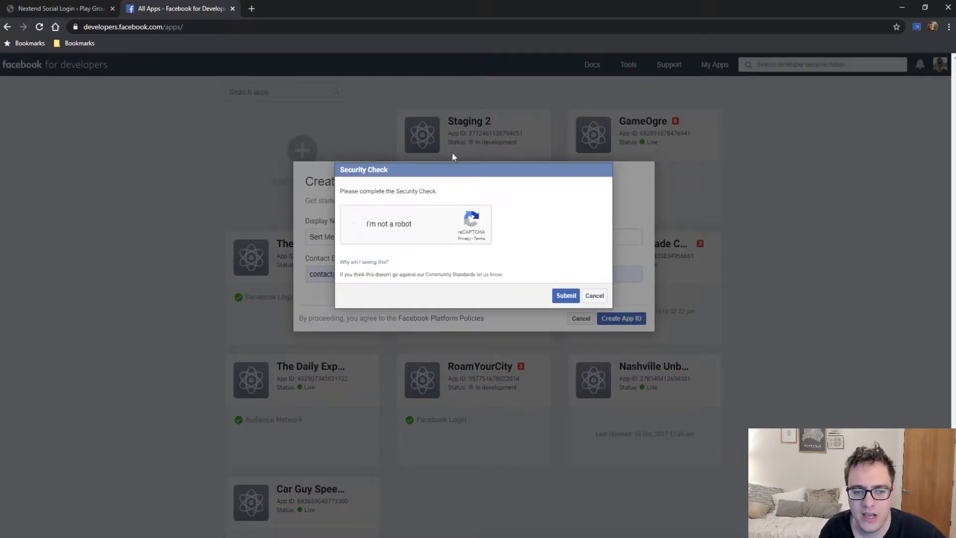
left_click(568, 301)
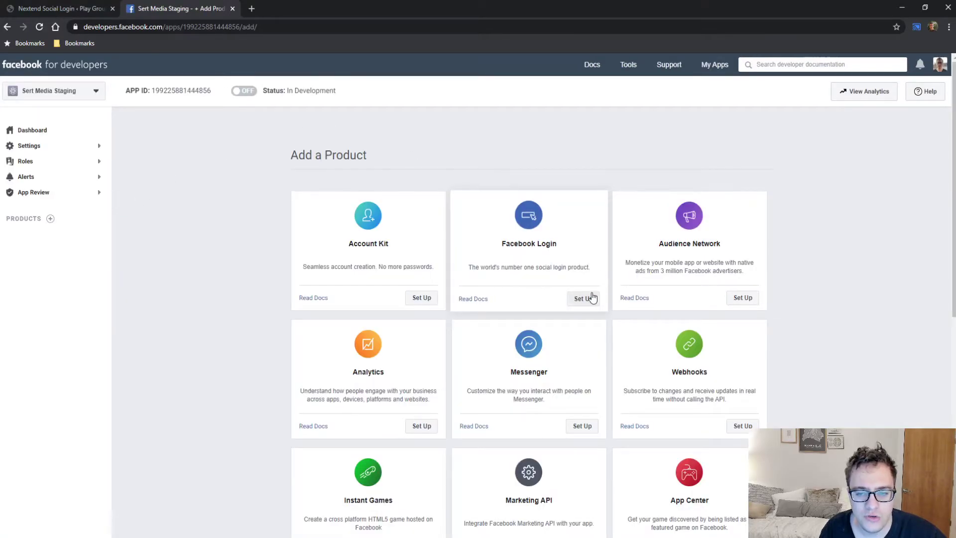
left_click(582, 297)
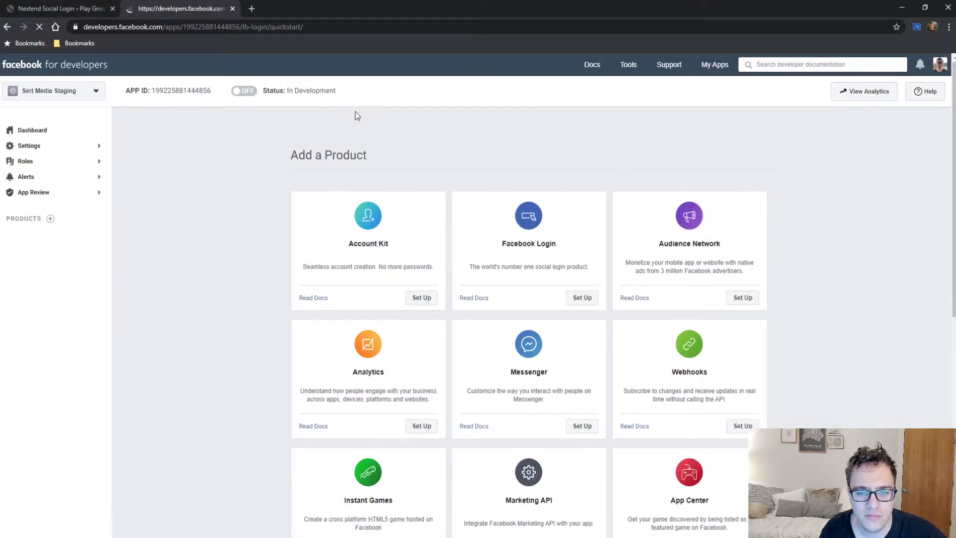
Copy the Valid OAuth redirect URL from step 11 of the Nextend Facebook setup guide
left_click(54, 9)
triple_click(367, 291)
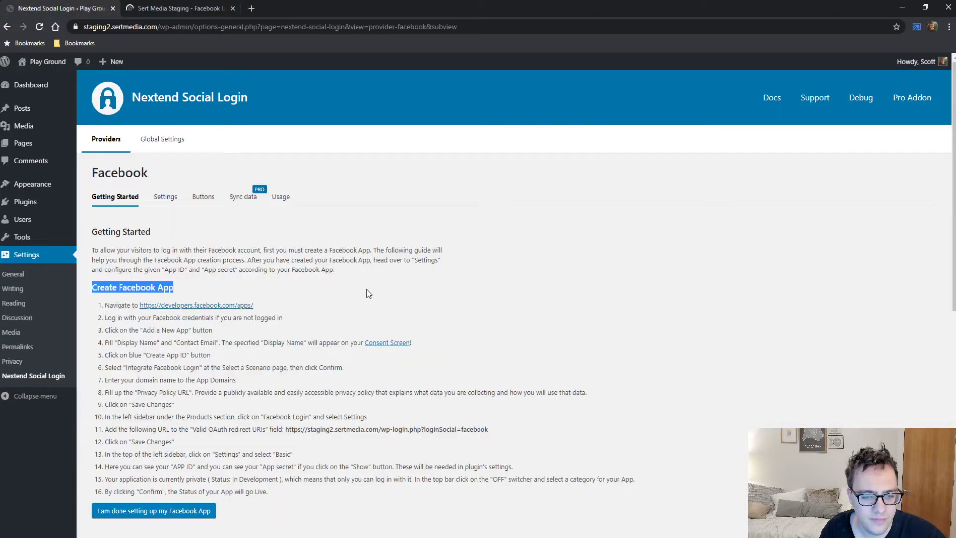
scroll(368, 294, "down", 1)
left_click(343, 361)
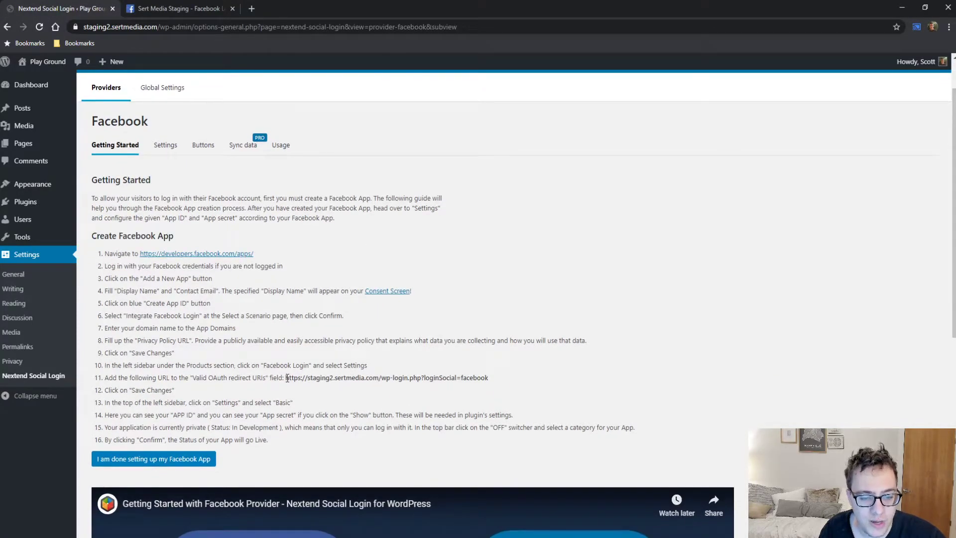
left_click_drag(287, 379, 501, 383)
key("ctrl+c")
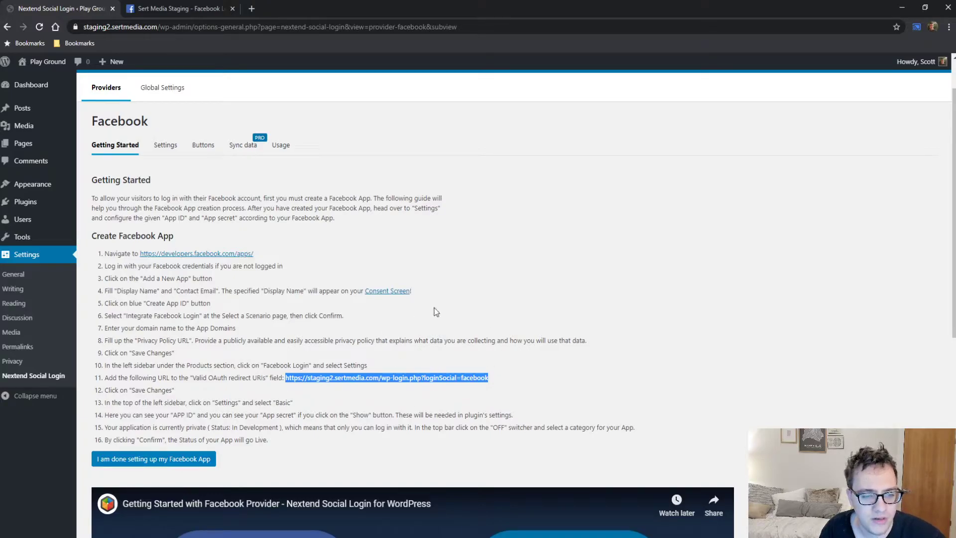
left_click(177, 4)
key("ctrl+shift+Tab")
left_click(154, 4)
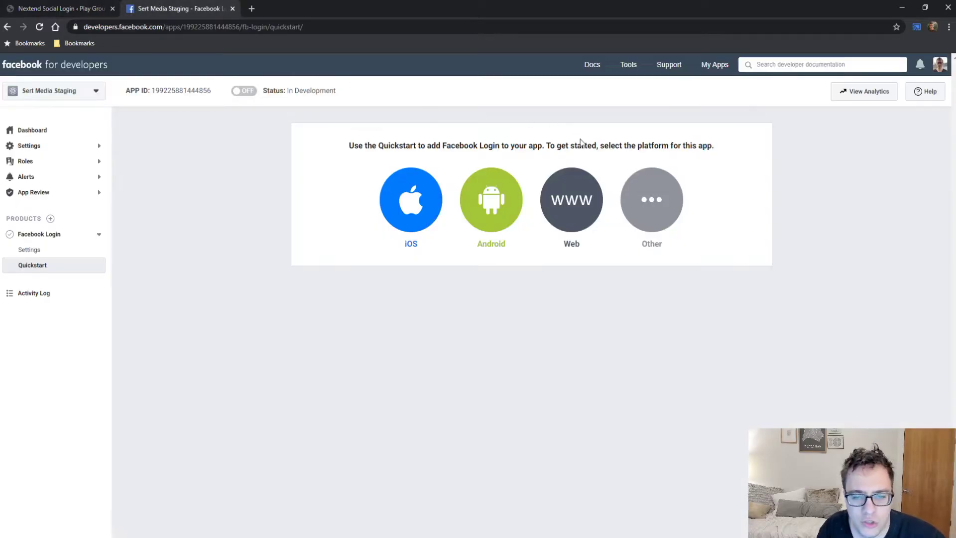
left_click(580, 203)
left_click(426, 249)
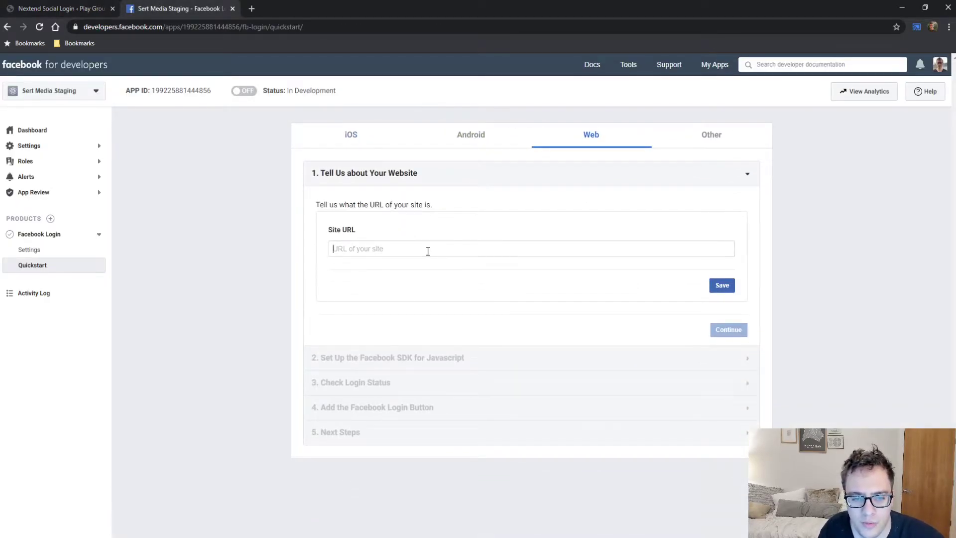
type("https://staging2.sertmedia.com/")
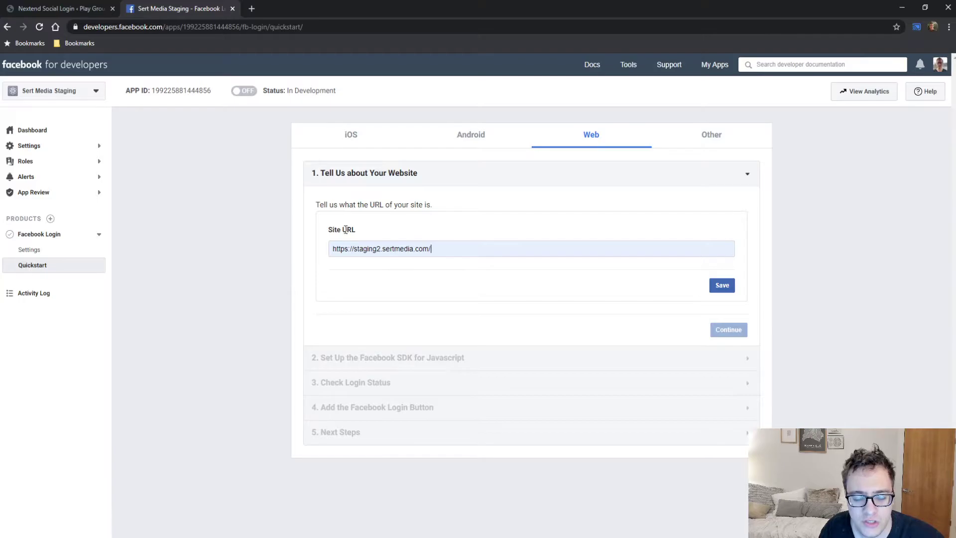
left_click(722, 284)
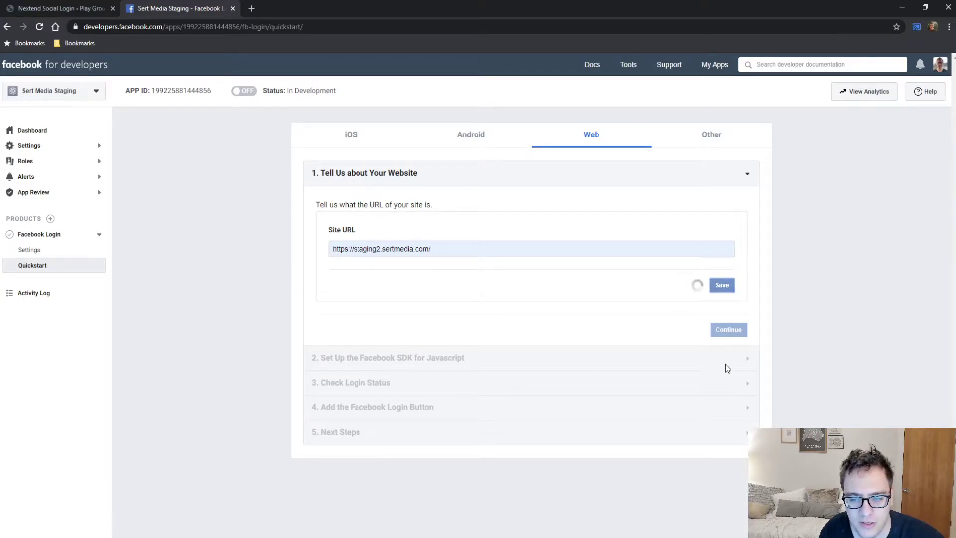
Step through the remaining quickstart steps, back up one, then open Facebook Login Settings
left_click(726, 330)
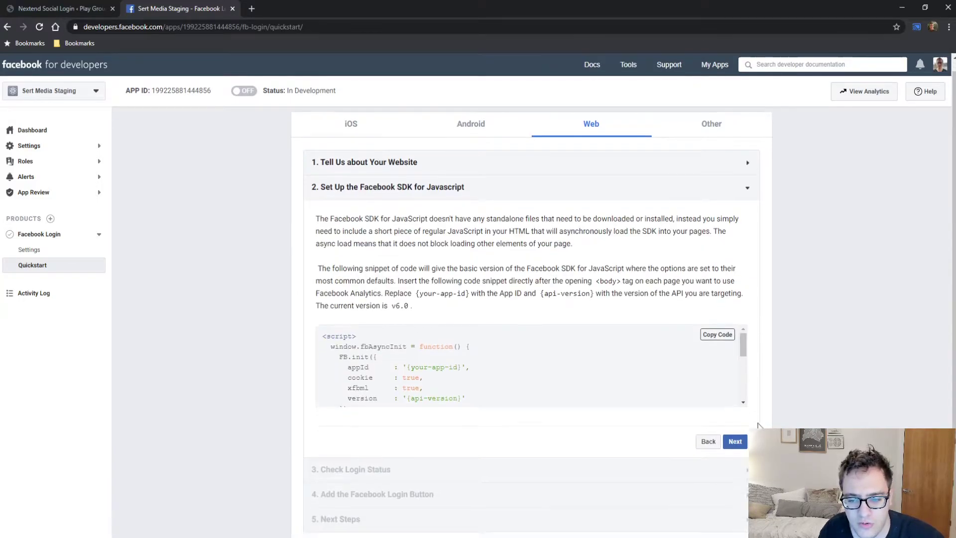
left_click(736, 391)
scroll(735, 390, "down", 5)
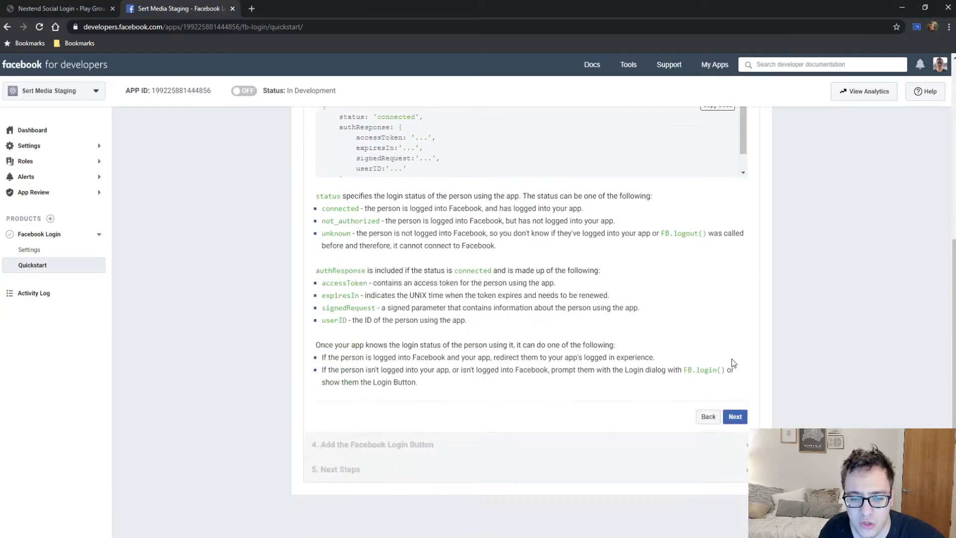
left_click(735, 416)
left_click(733, 442)
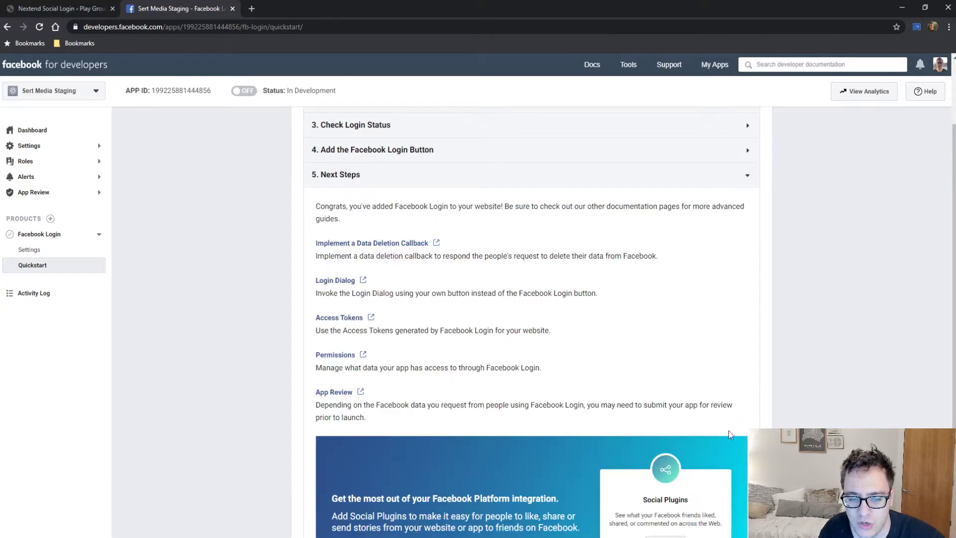
scroll(726, 428, "down", 3)
left_click(734, 467)
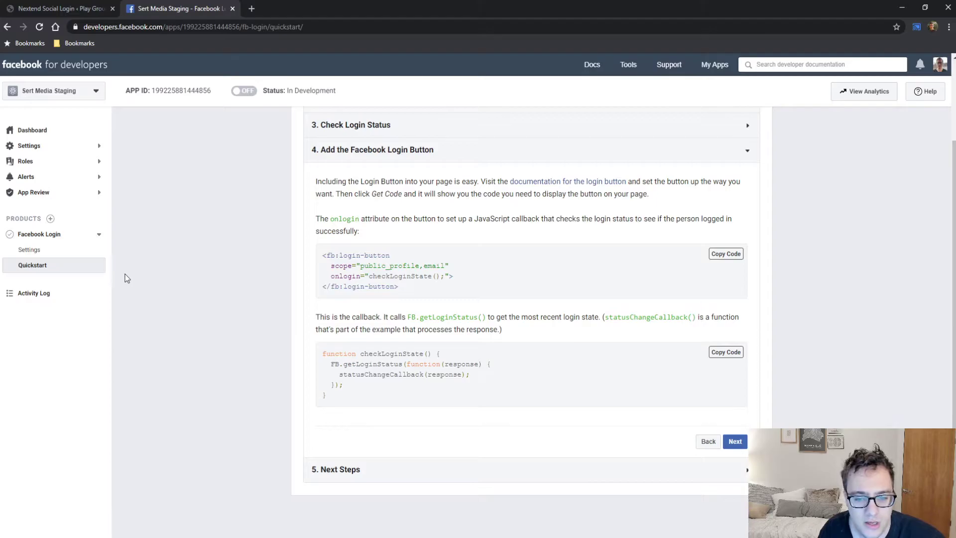
left_click(40, 250)
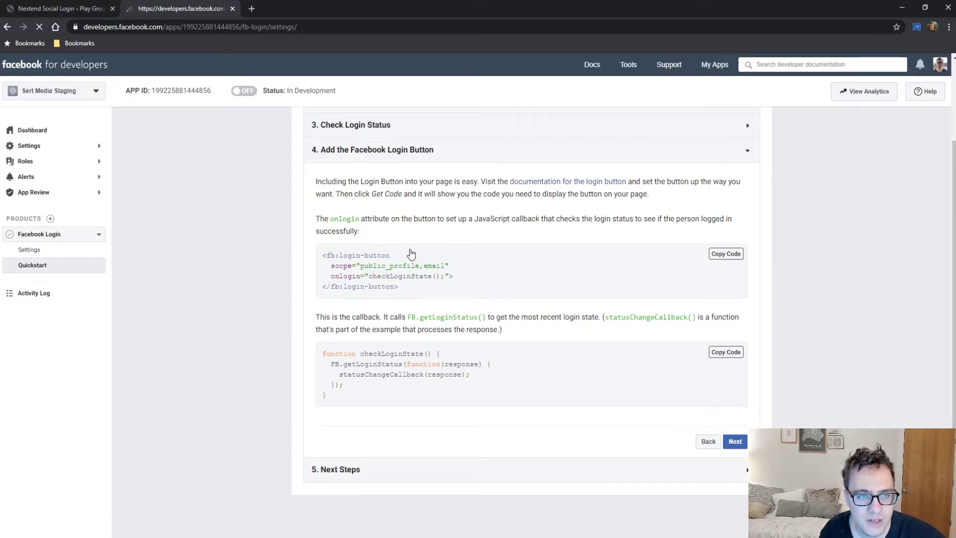
Add the staging2 wp-login.php?loginSocial=facebook URL under Valid OAuth Redirect URIs
scroll(457, 252, "down", 3)
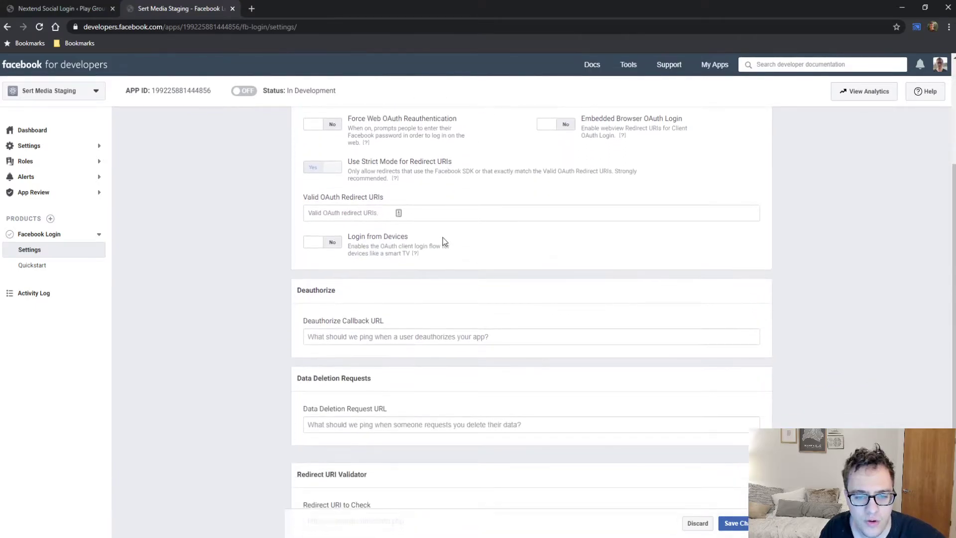
scroll(349, 298, "up", 2)
key("ctrl+v")
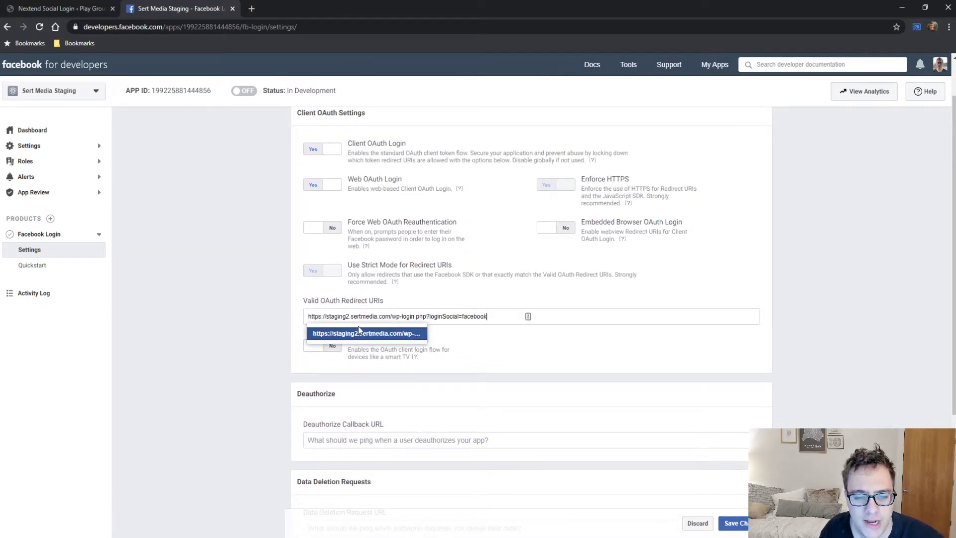
key("Return")
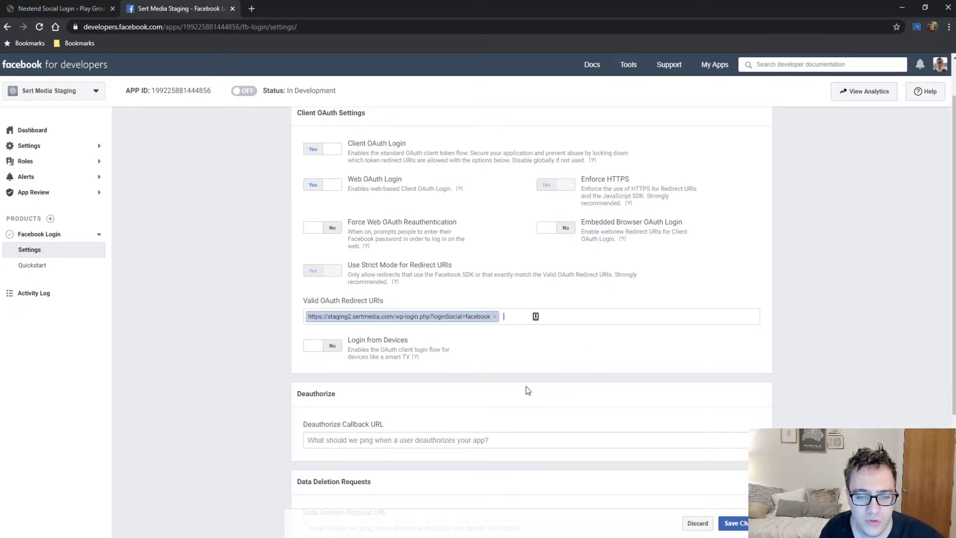
Test the same login URL in the Redirect URI to Check validator
scroll(243, 309, "down", 3)
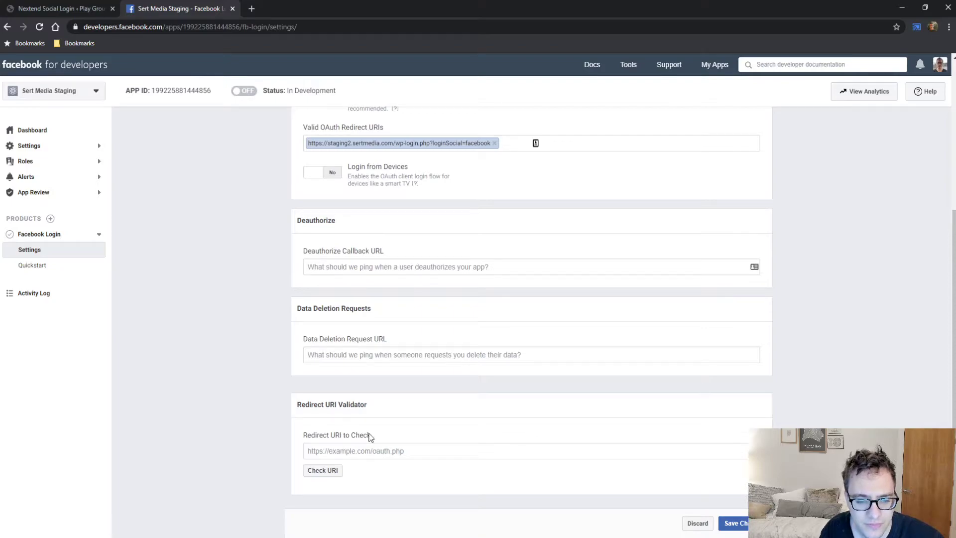
scroll(348, 361, "up", 2)
scroll(348, 361, "down", 2)
scroll(363, 418, "up", 1)
scroll(344, 426, "down", 1)
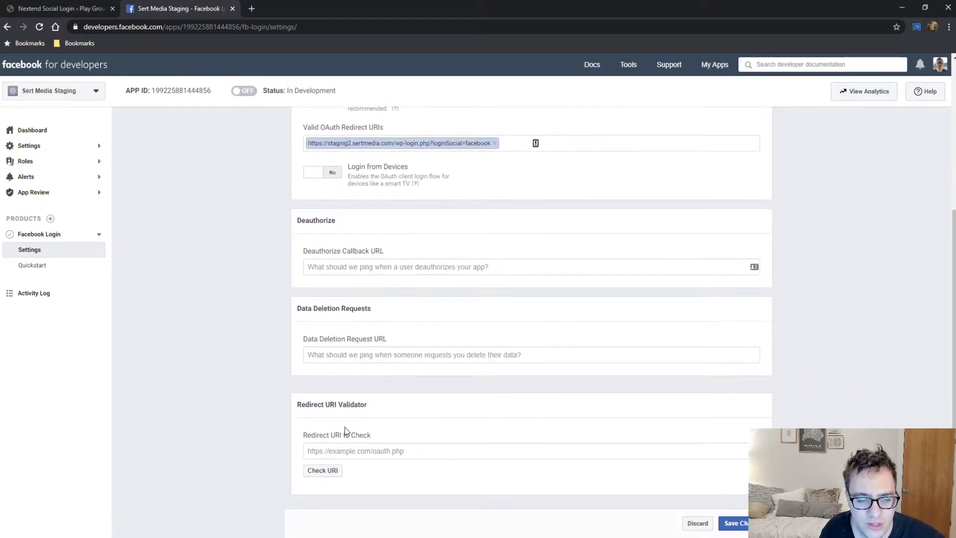
left_click(343, 450)
key("ctrl+v")
left_click(323, 470)
scroll(519, 447, "down", 1)
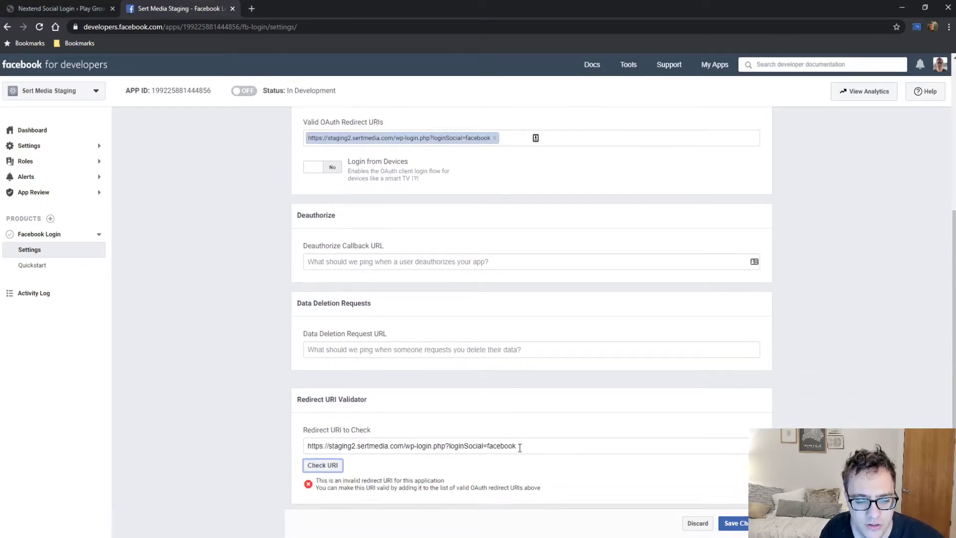
left_click(500, 435)
left_click_drag(418, 437, 732, 429)
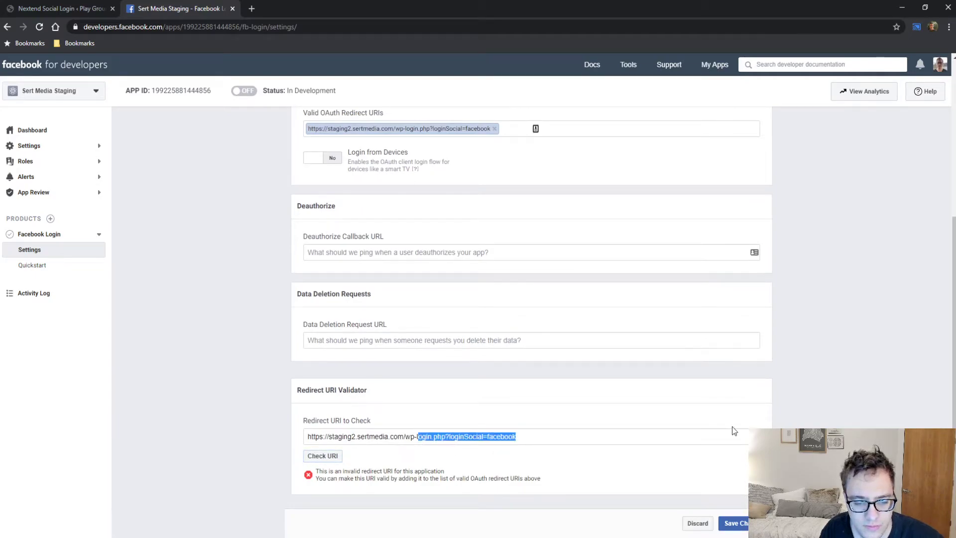
scroll(294, 324, "up", 5)
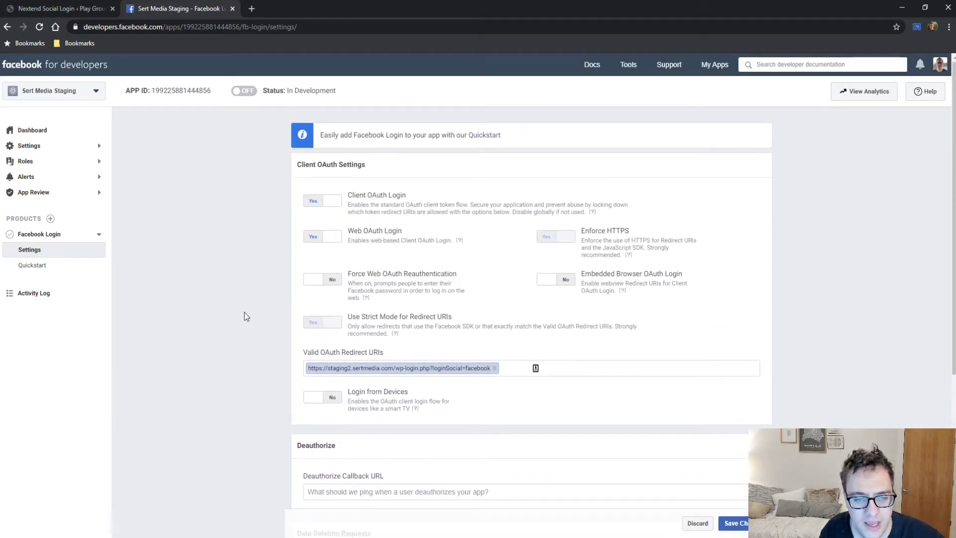
left_click(731, 523)
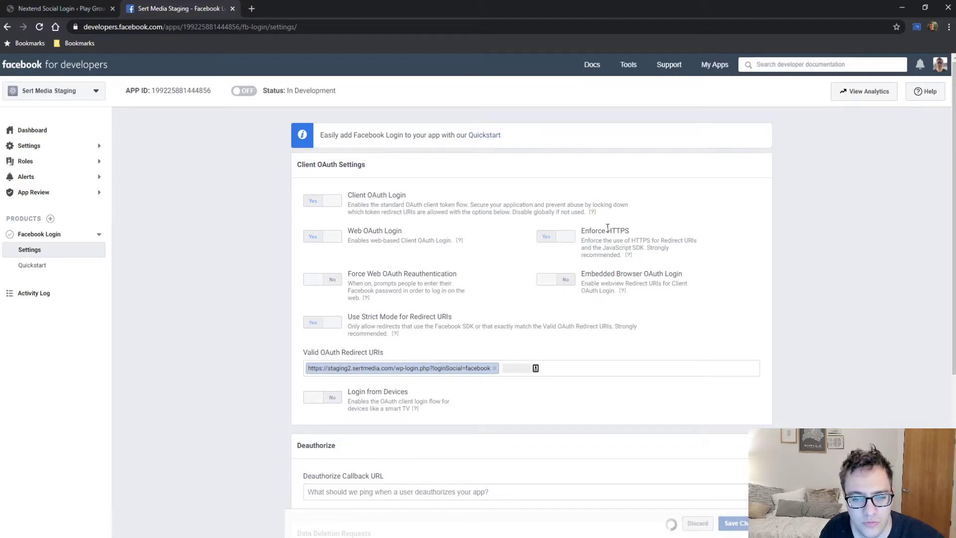
scroll(455, 368, "down", 5)
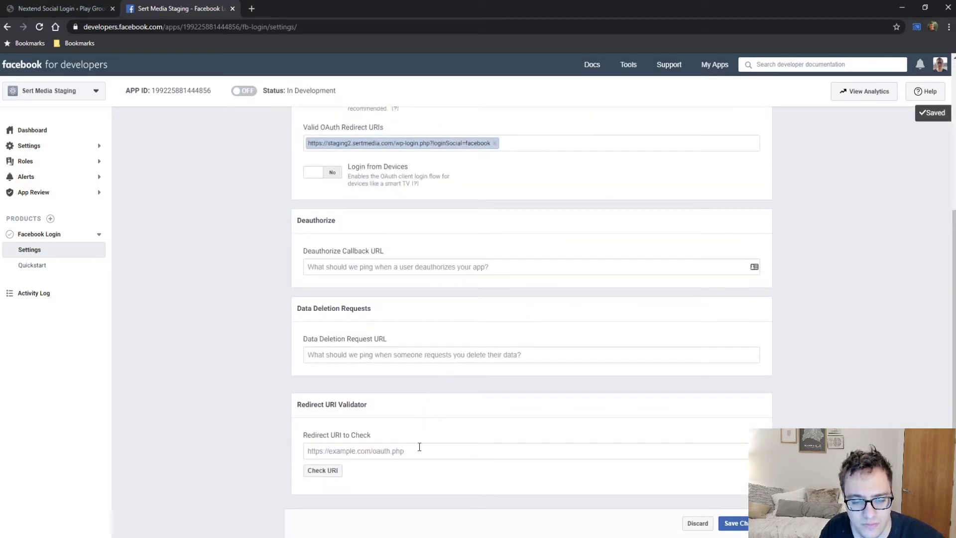
left_click(364, 456)
key("ctrl+v")
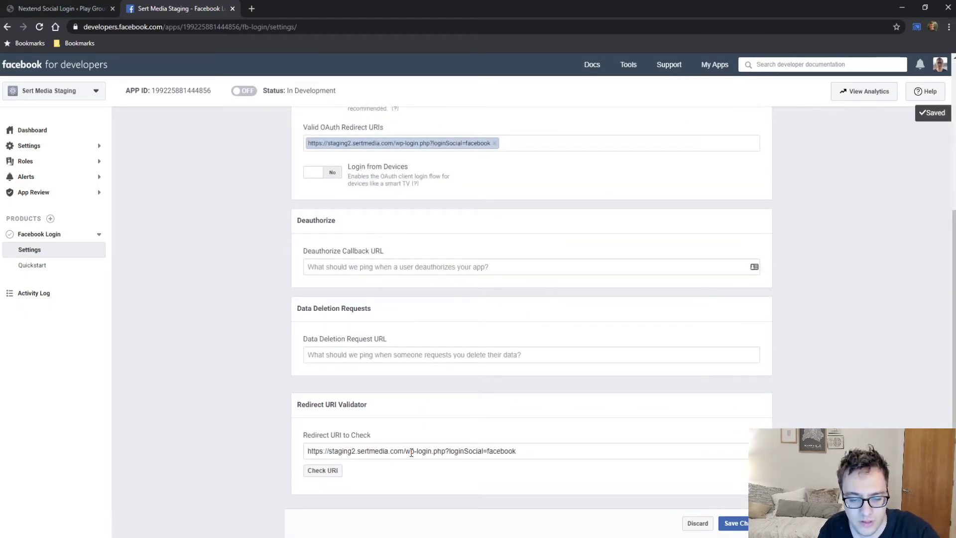
left_click_drag(405, 451, 516, 451)
key("BackSpace")
left_click(322, 470)
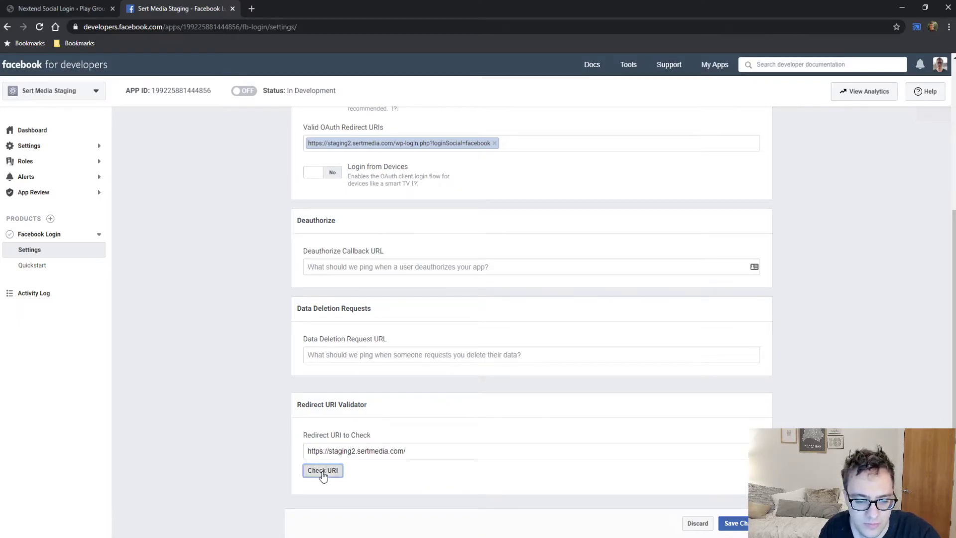
scroll(464, 453, "down", 1)
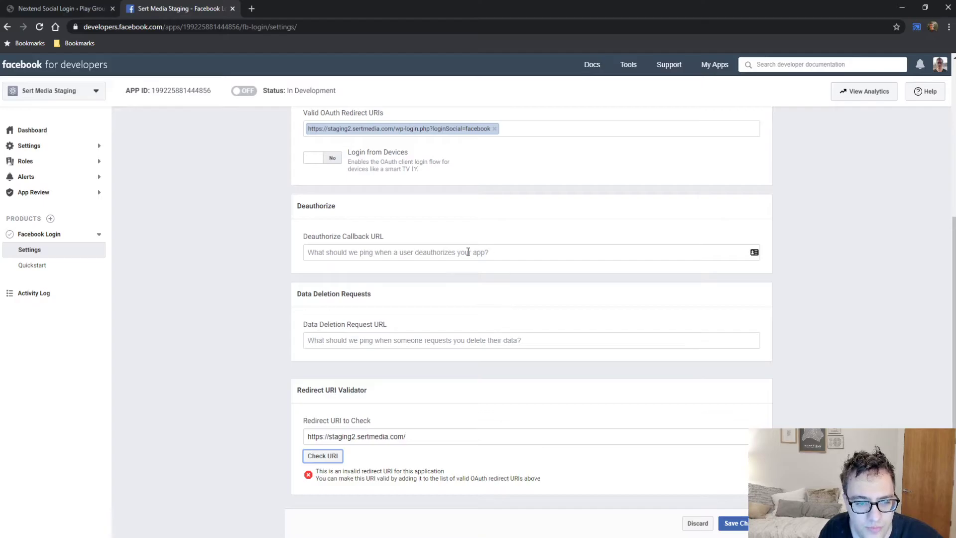
scroll(468, 252, "up", 4)
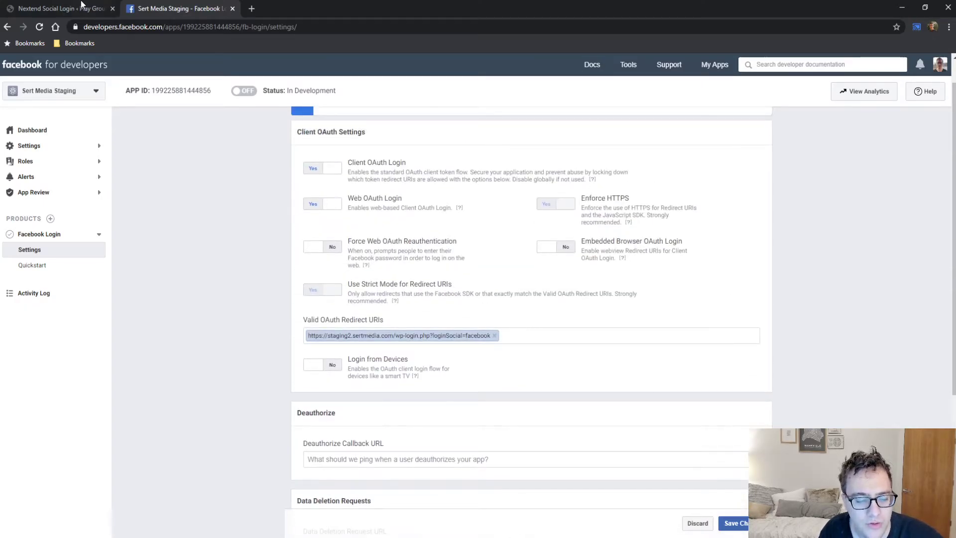
Restore the wp-login.php?loginSocial=facebook path and recheck the full redirect URI
left_click(83, 4)
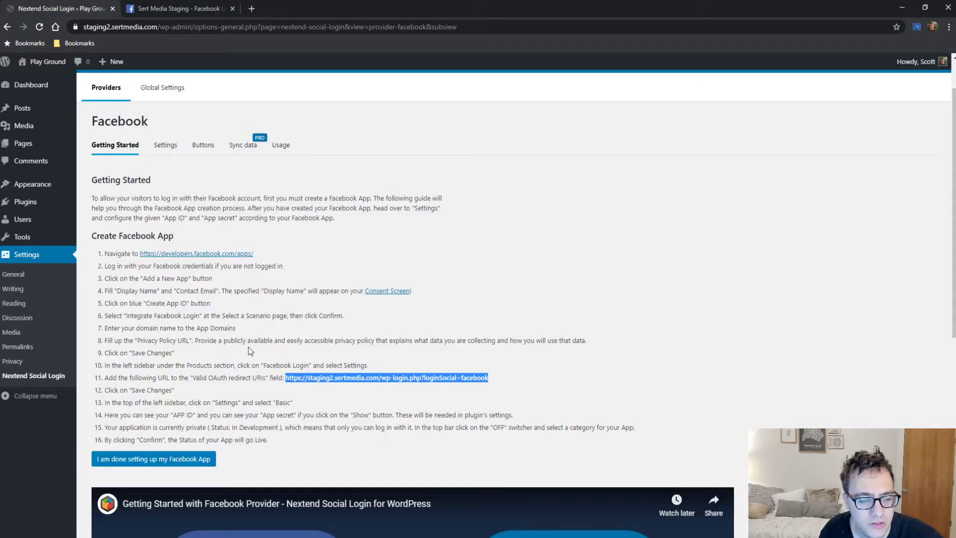
left_click(163, 5)
scroll(561, 426, "down", 4)
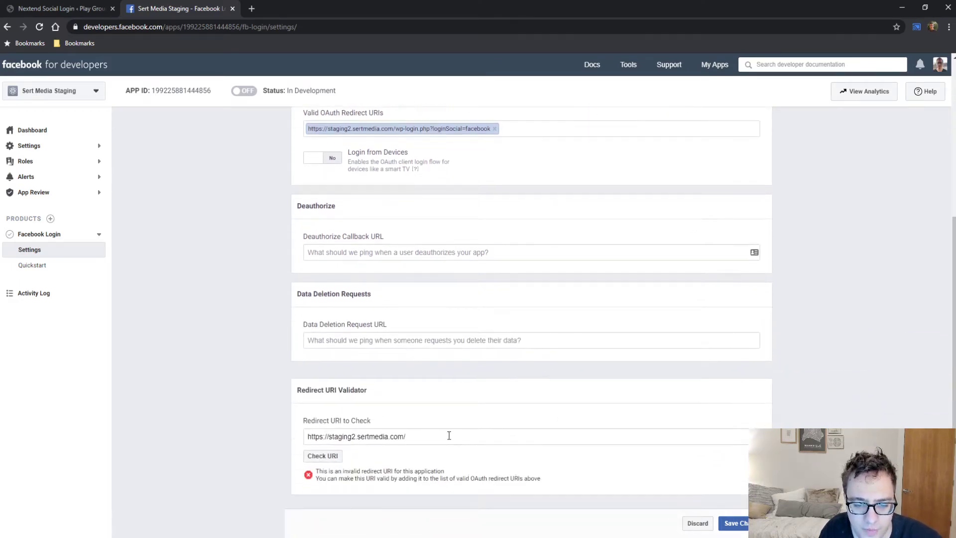
type("wp-login.php?loginSocial=facebook")
left_click(323, 456)
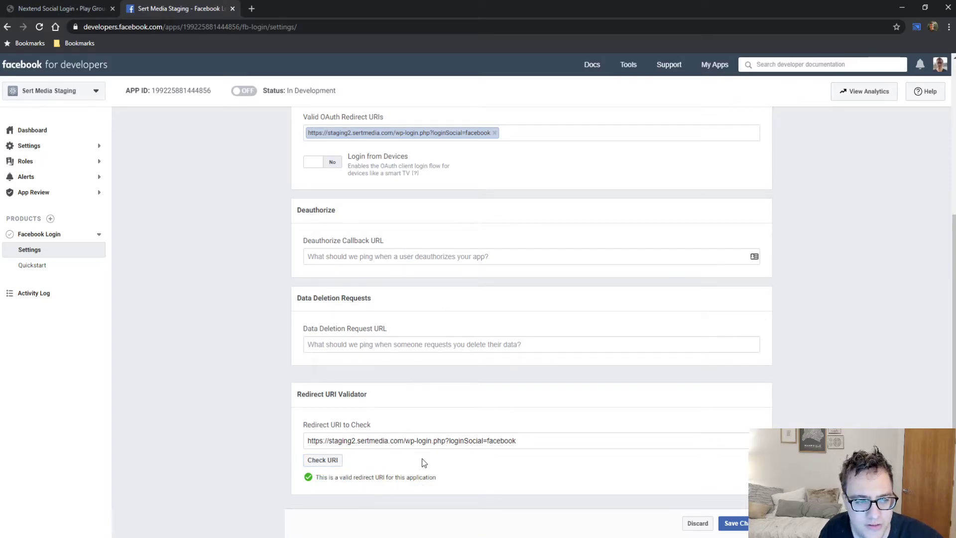
scroll(195, 229, "up", 5)
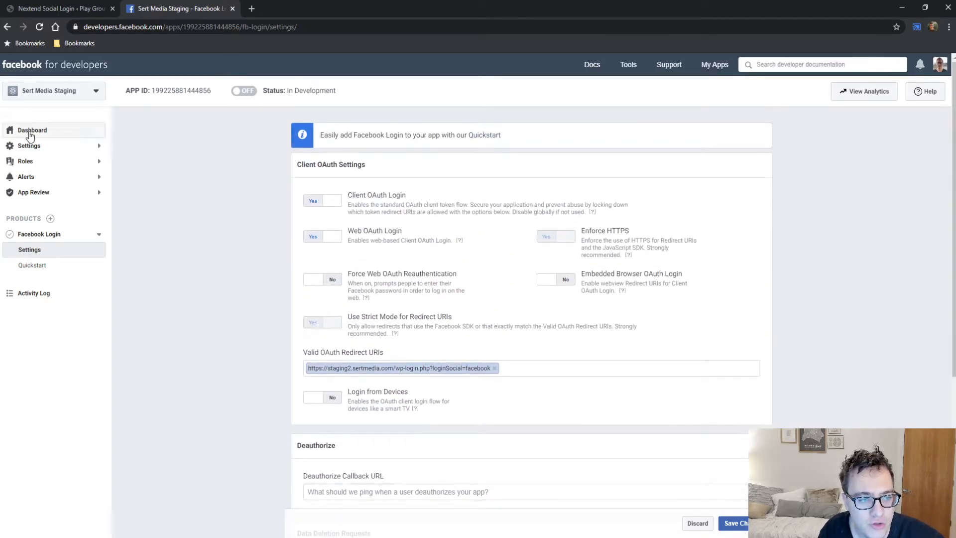
Copy the App ID from the app's Basic settings and return to WordPress
left_click(43, 135)
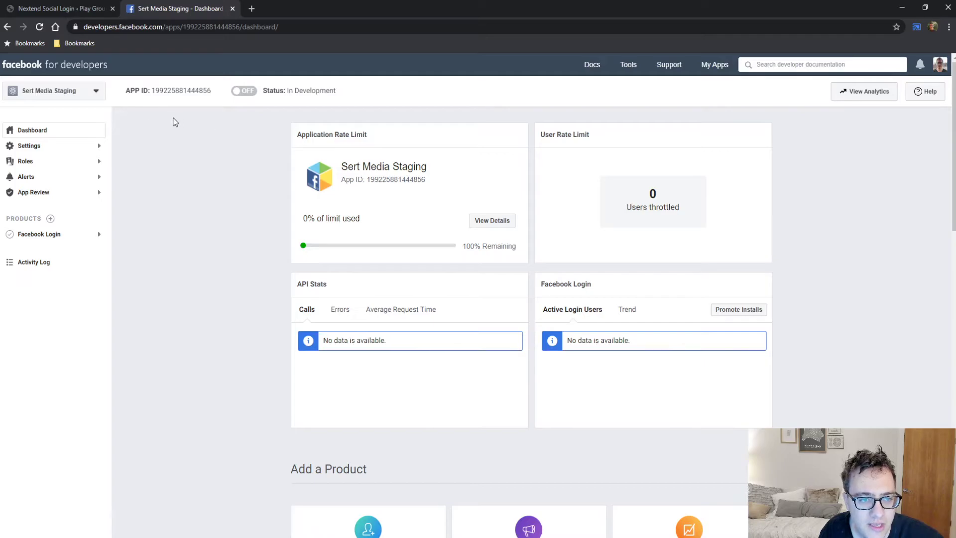
left_click(52, 145)
left_click(45, 164)
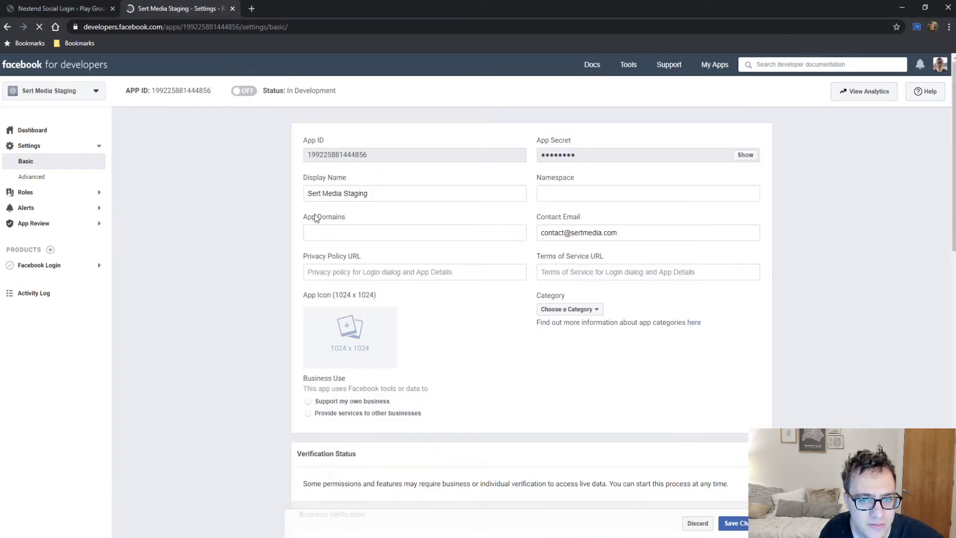
double_click(369, 159)
key("ctrl+c")
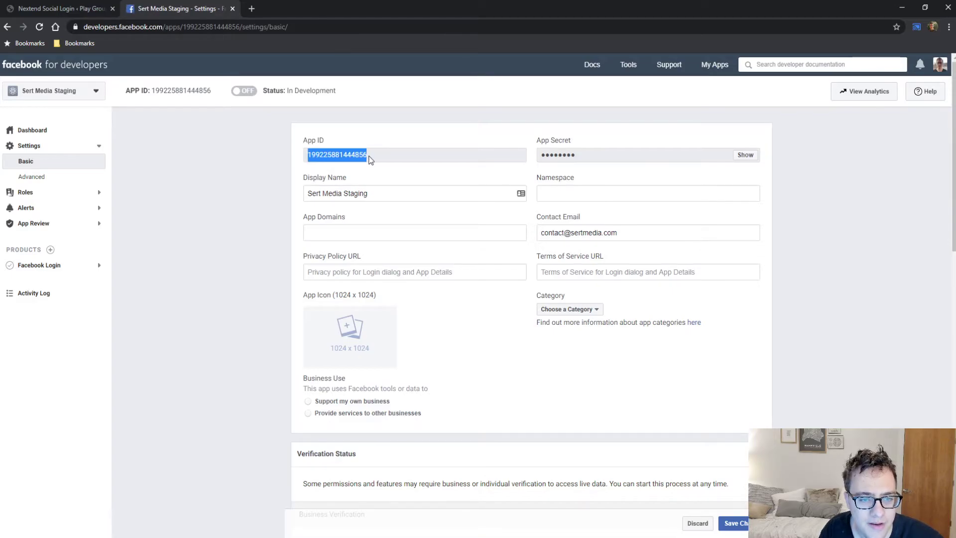
left_click(35, 8)
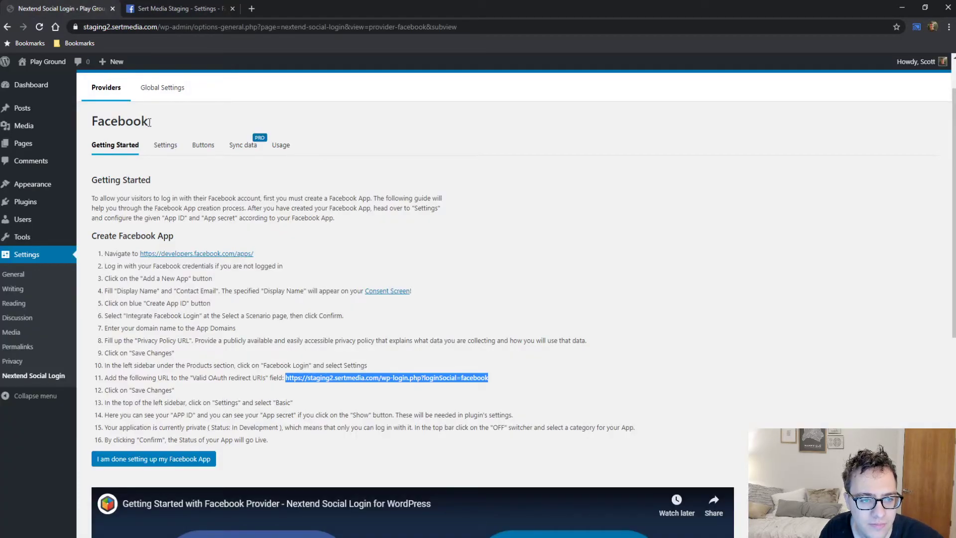
Paste the App ID and the revealed App Secret into Nextend's Facebook fields and save
left_click(296, 237)
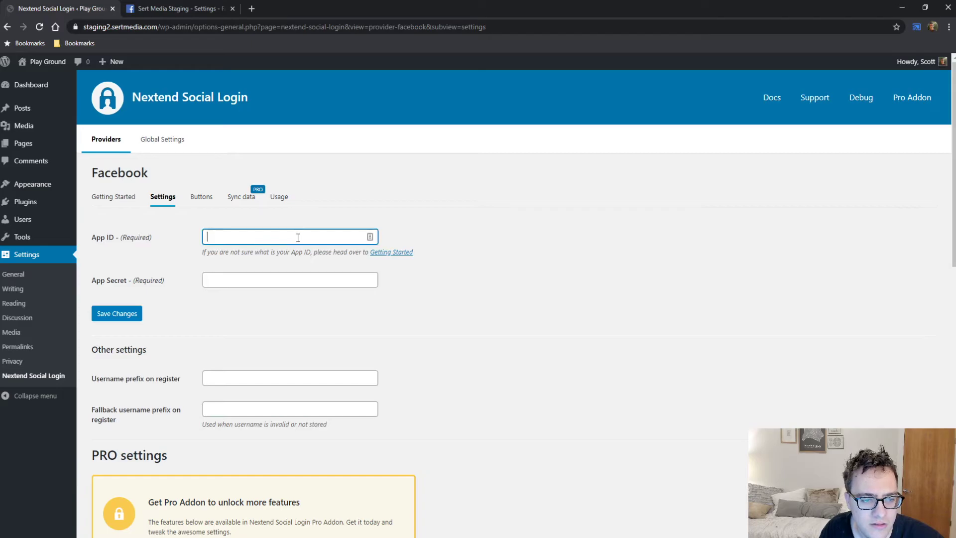
key("ctrl+v")
left_click(180, 8)
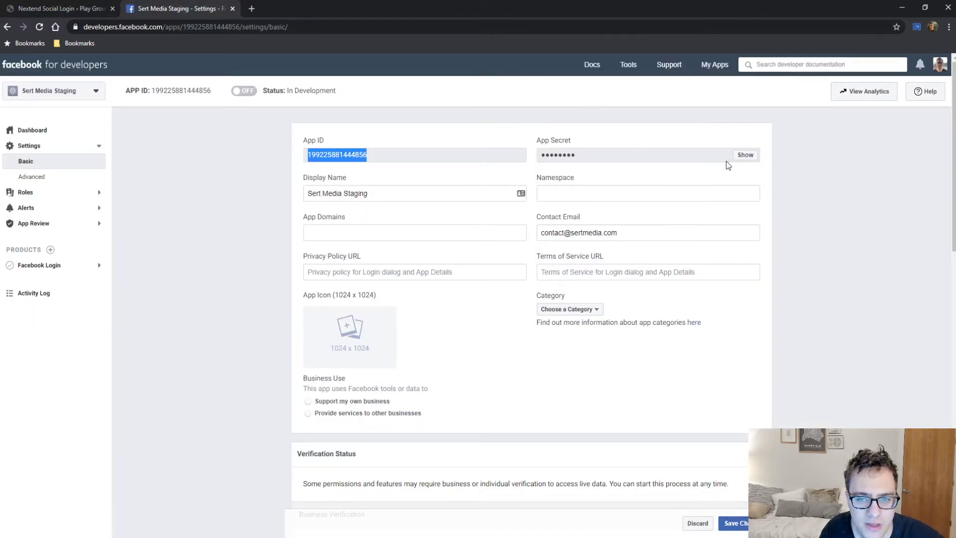
left_click(745, 155)
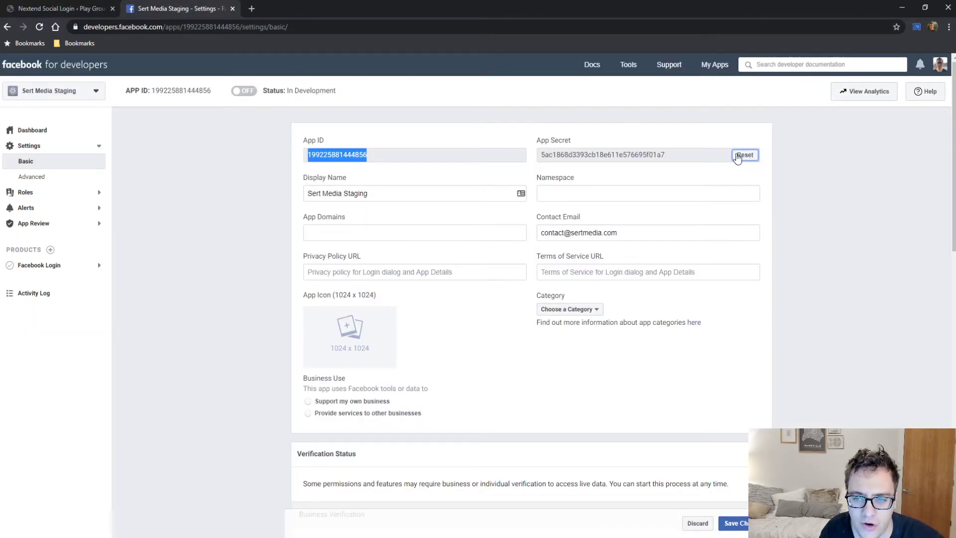
triple_click(693, 158)
double_click(622, 155)
key("ctrl+c")
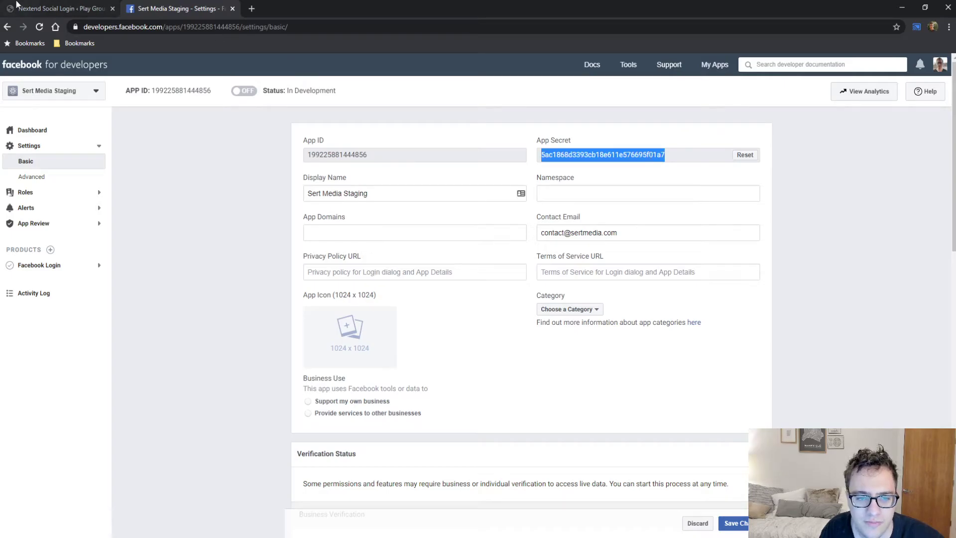
left_click(45, 9)
left_click(222, 285)
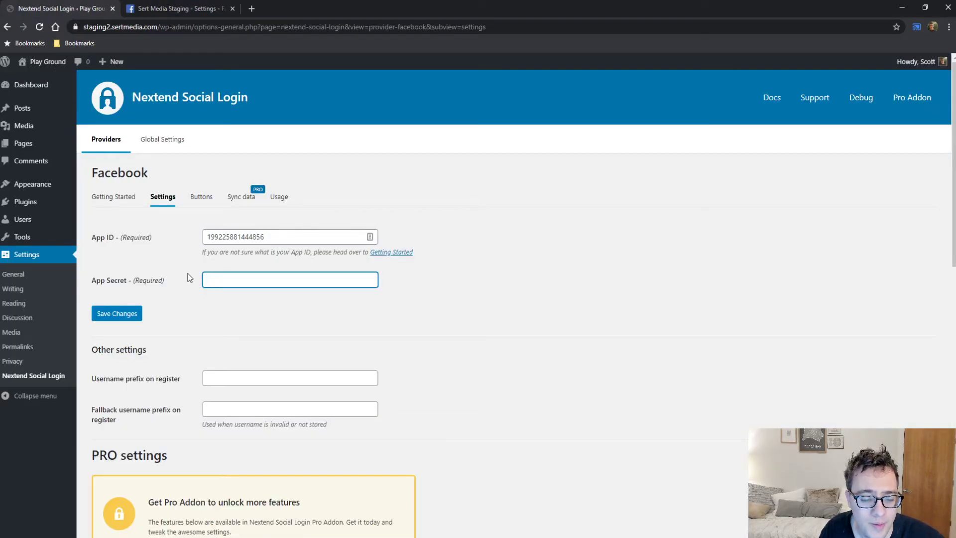
key("ctrl+v")
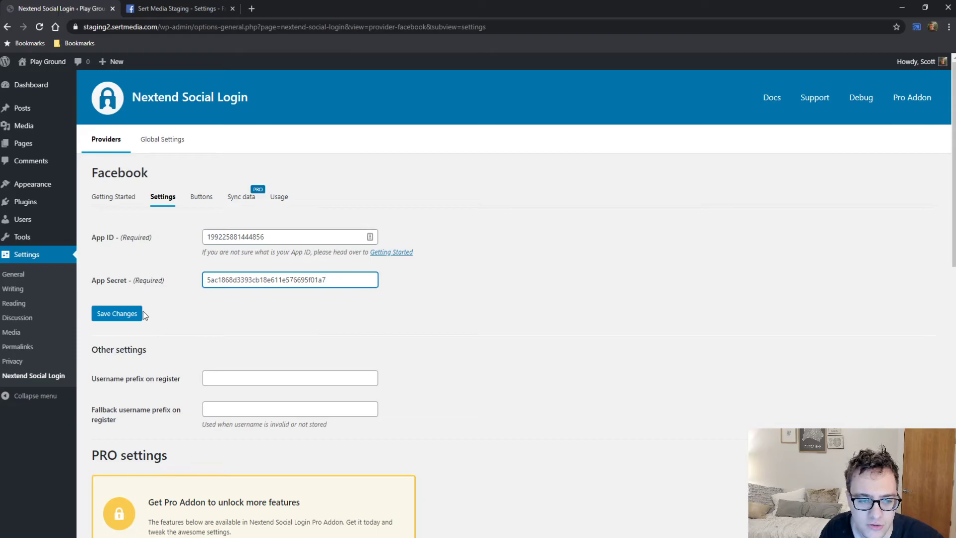
left_click(129, 314)
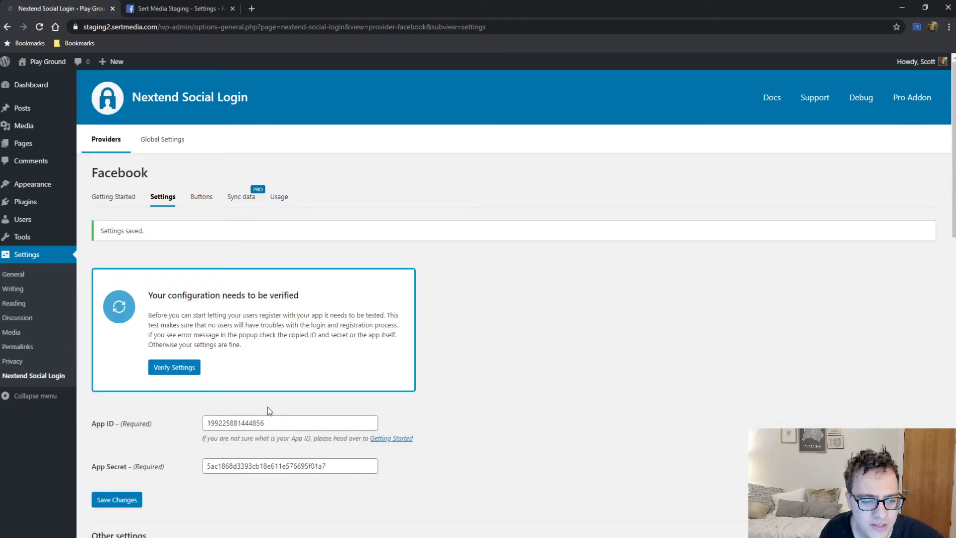
Run Verify Settings for the Facebook provider, then enable it
scroll(256, 395, "down", 2)
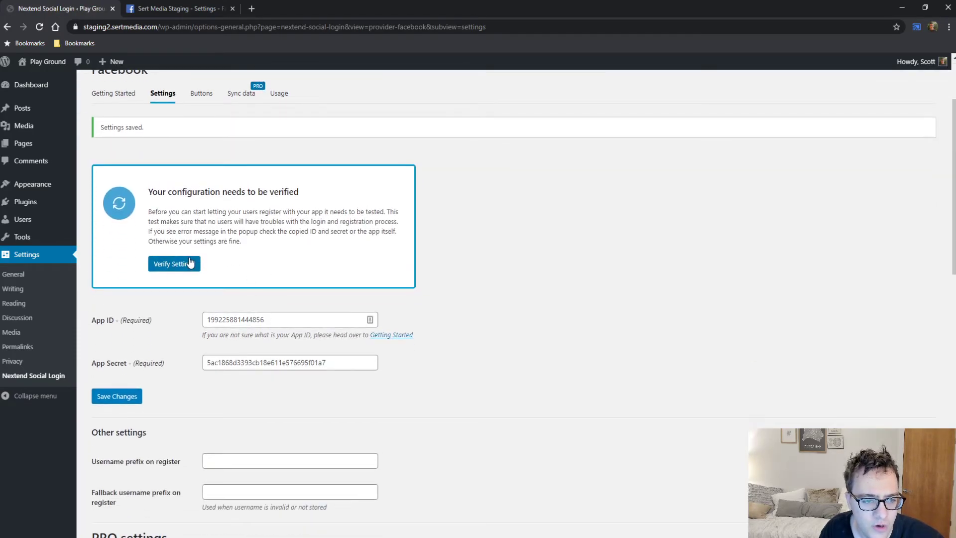
left_click(193, 267)
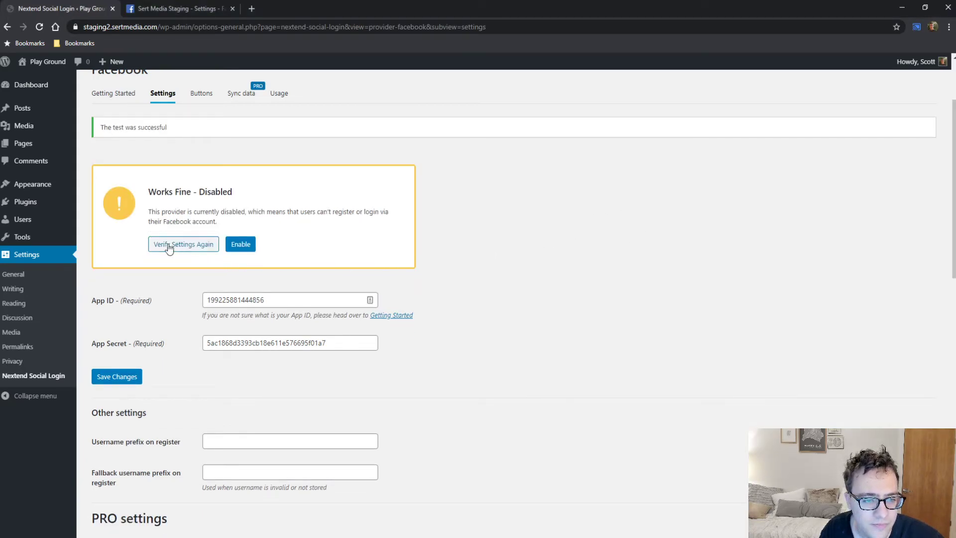
left_click_drag(149, 212, 281, 223)
left_click(282, 223)
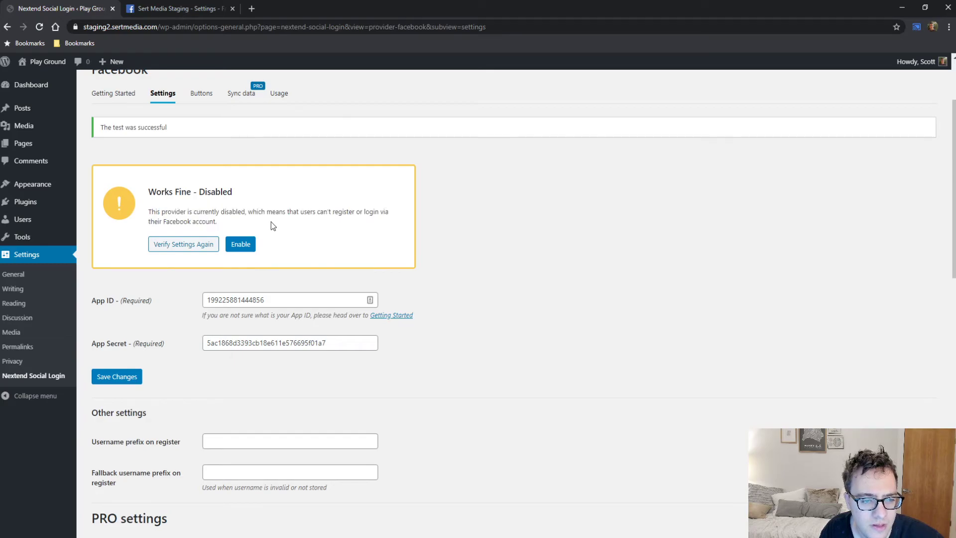
left_click_drag(217, 222, 154, 212)
left_click(239, 247)
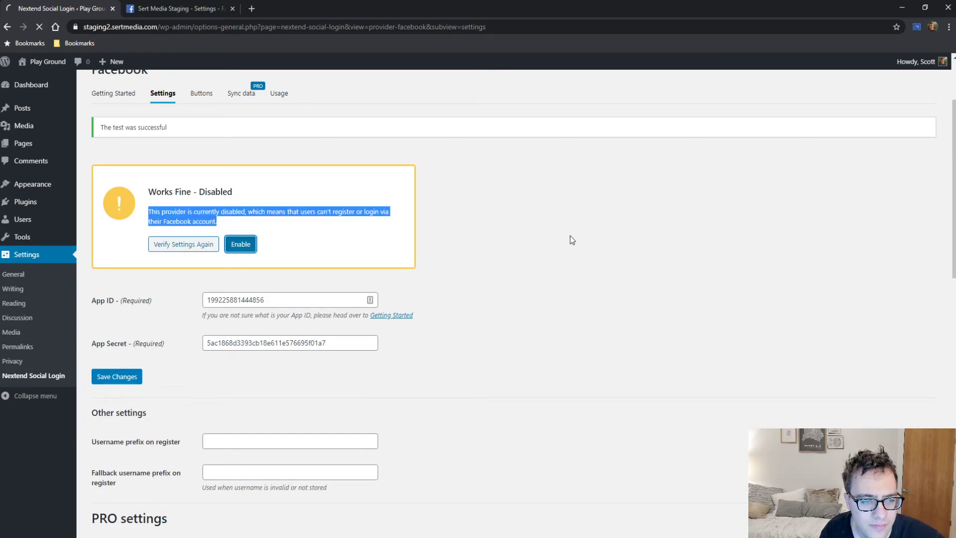
scroll(522, 284, "down", 8)
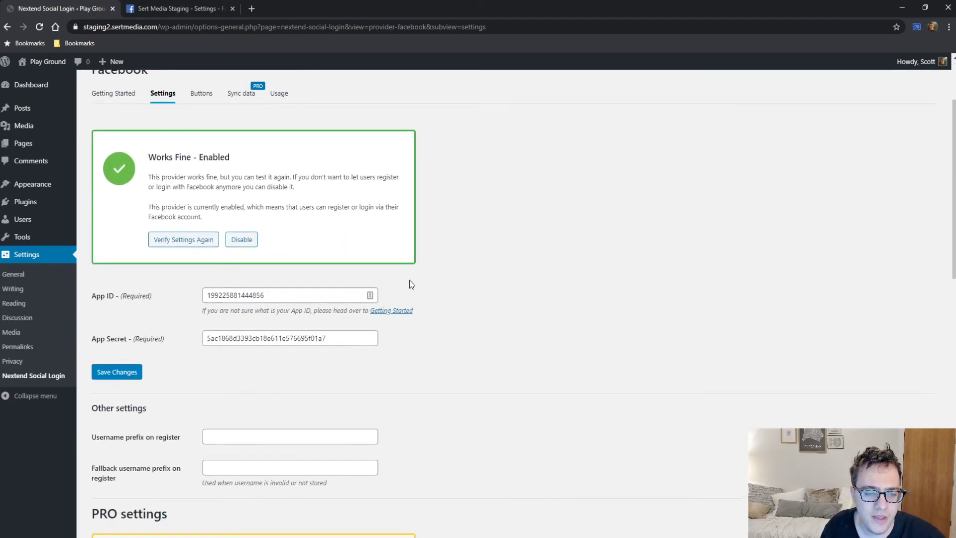
scroll(279, 314, "up", 8)
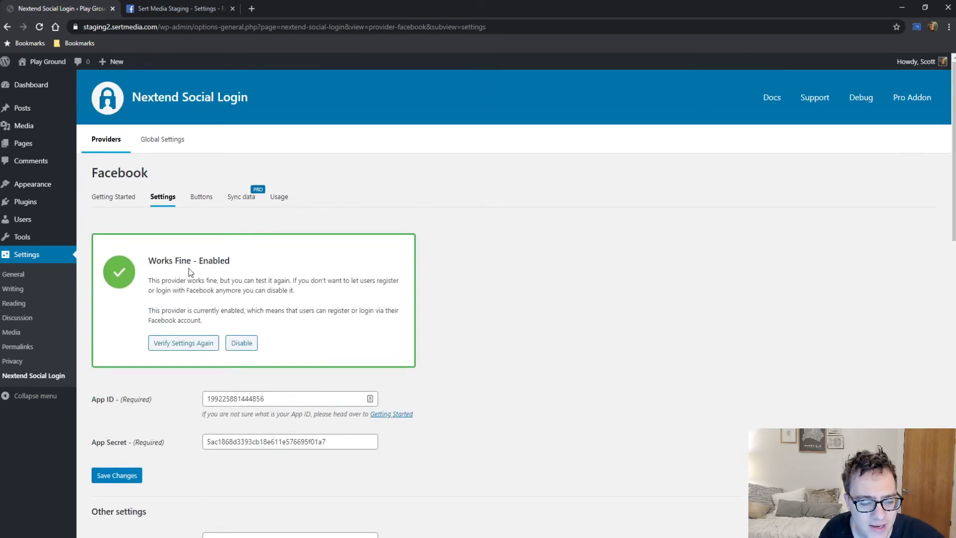
From Users > Your Profile, link the administrator account with Facebook
left_click(14, 274)
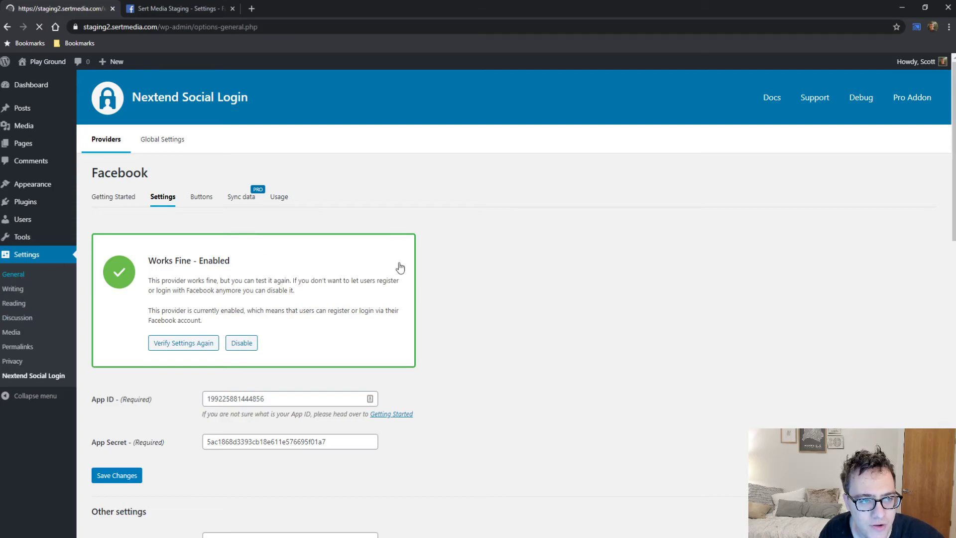
mouse_move(83, 224)
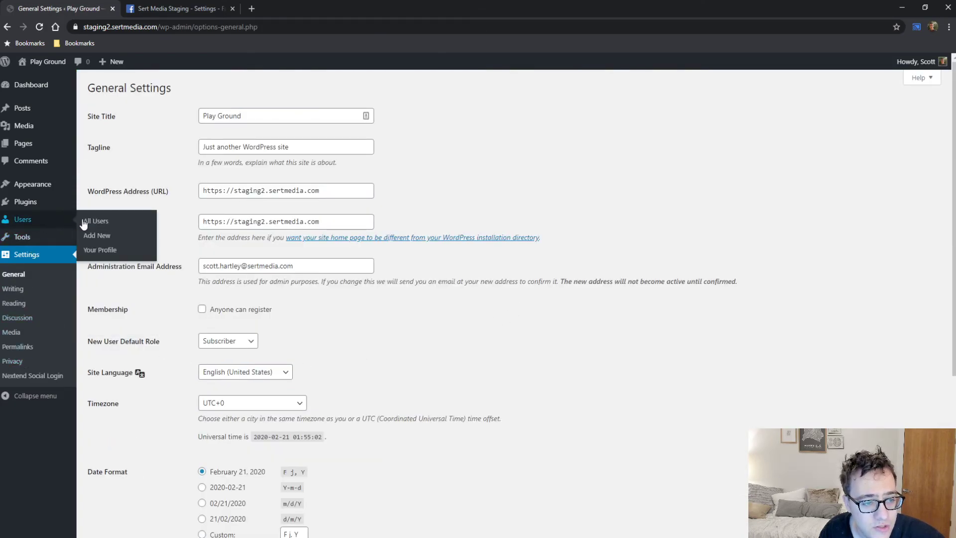
left_click(100, 250)
scroll(291, 253, "down", 5)
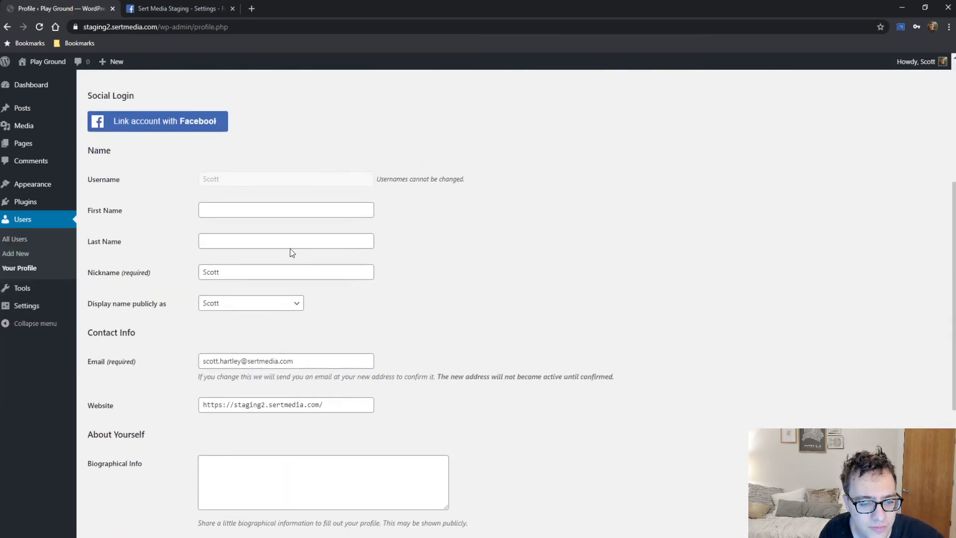
scroll(292, 253, "up", 4)
left_click(162, 330)
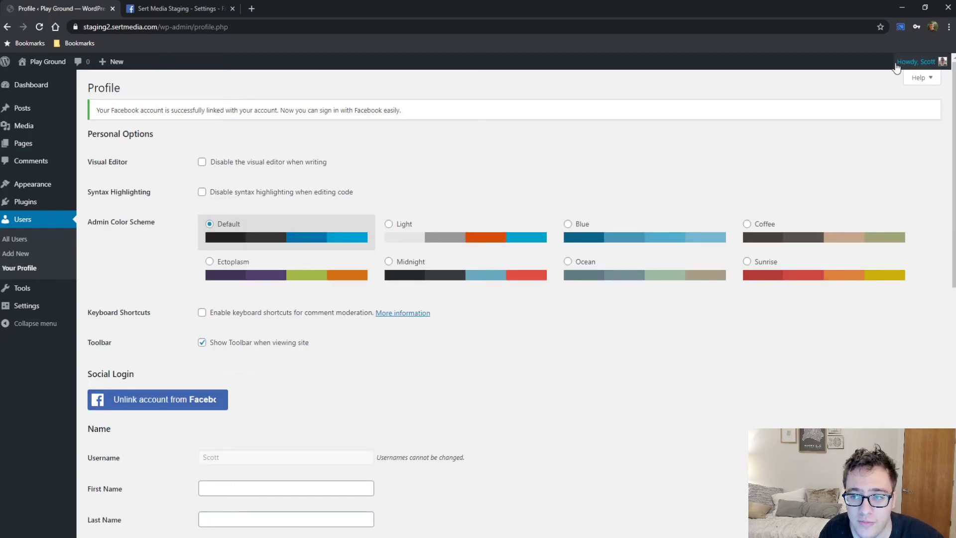
Log out from the admin bar's Howdy menu to reach the login page showing Continue with Facebook
mouse_move(915, 62)
left_click(880, 113)
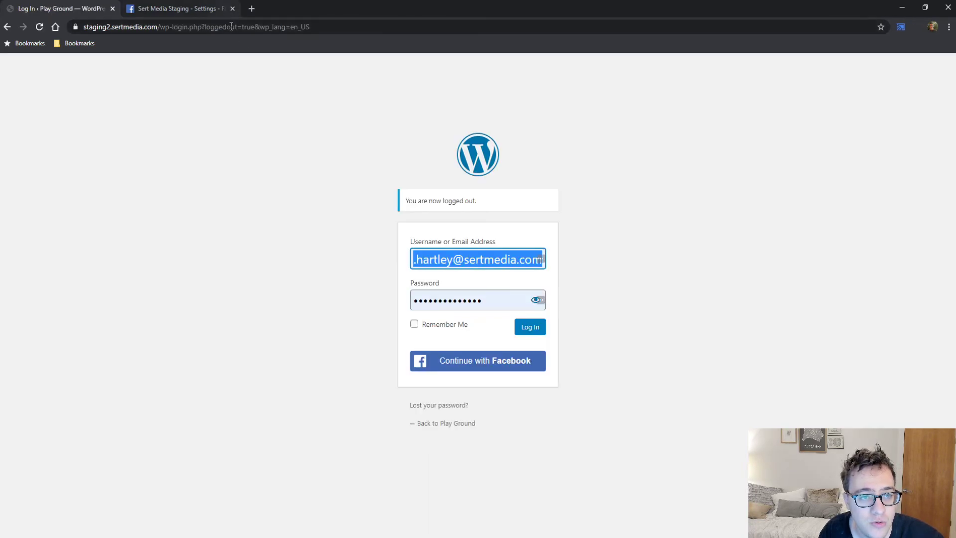
left_click(294, 306)
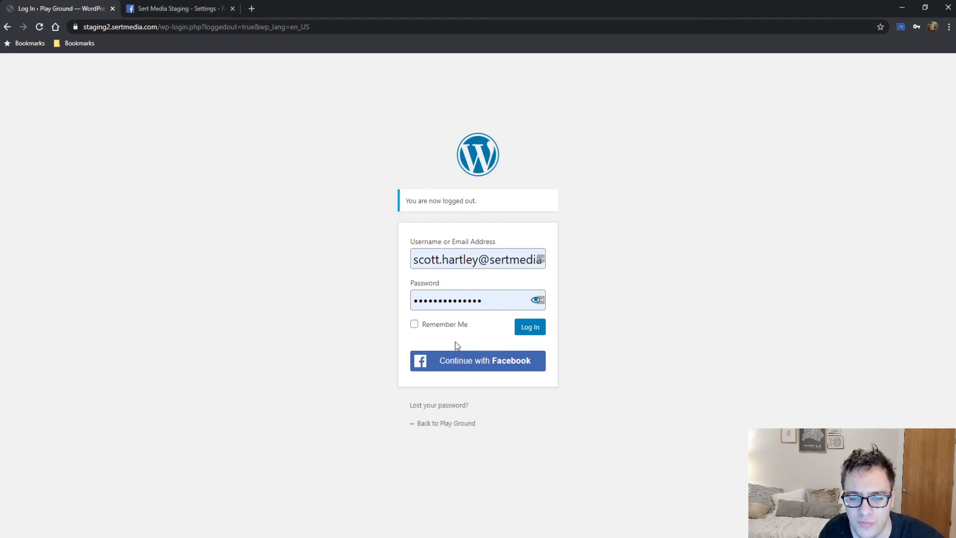